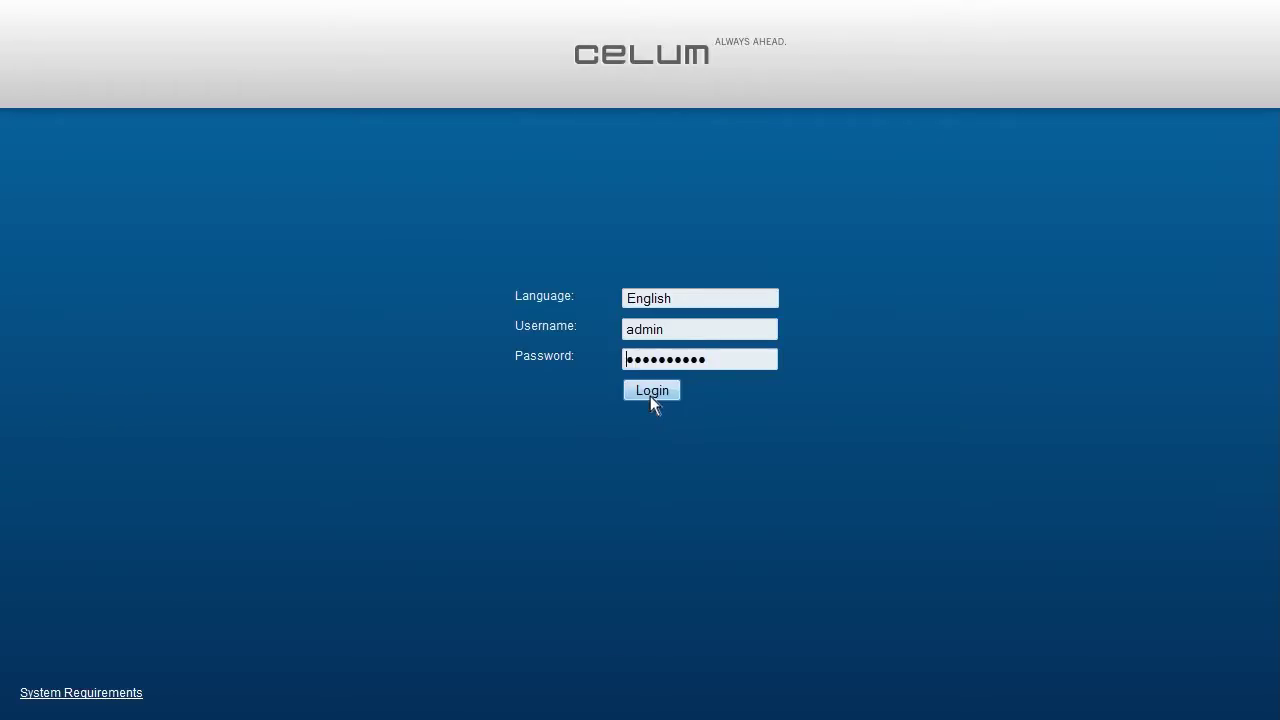
Log in as administrator and expand the Author and Persons keyword groups in the Keywords catalogue
click(651, 391)
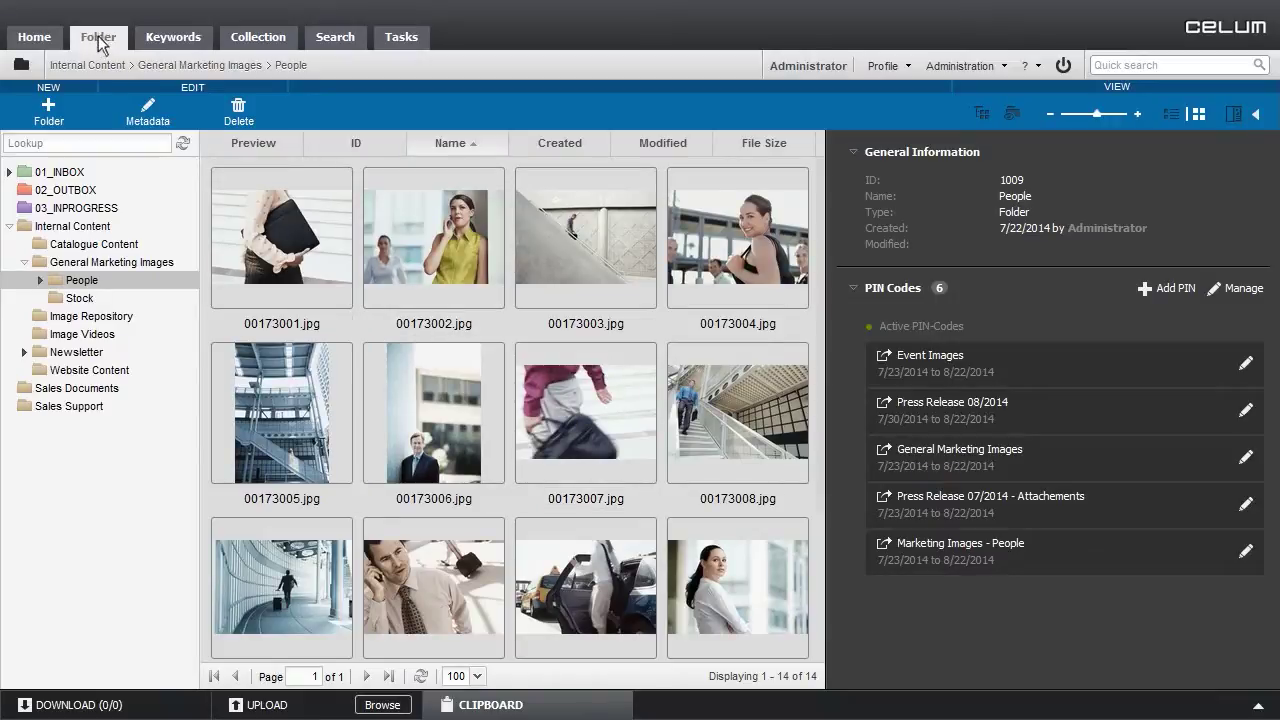
click(185, 36)
click(9, 173)
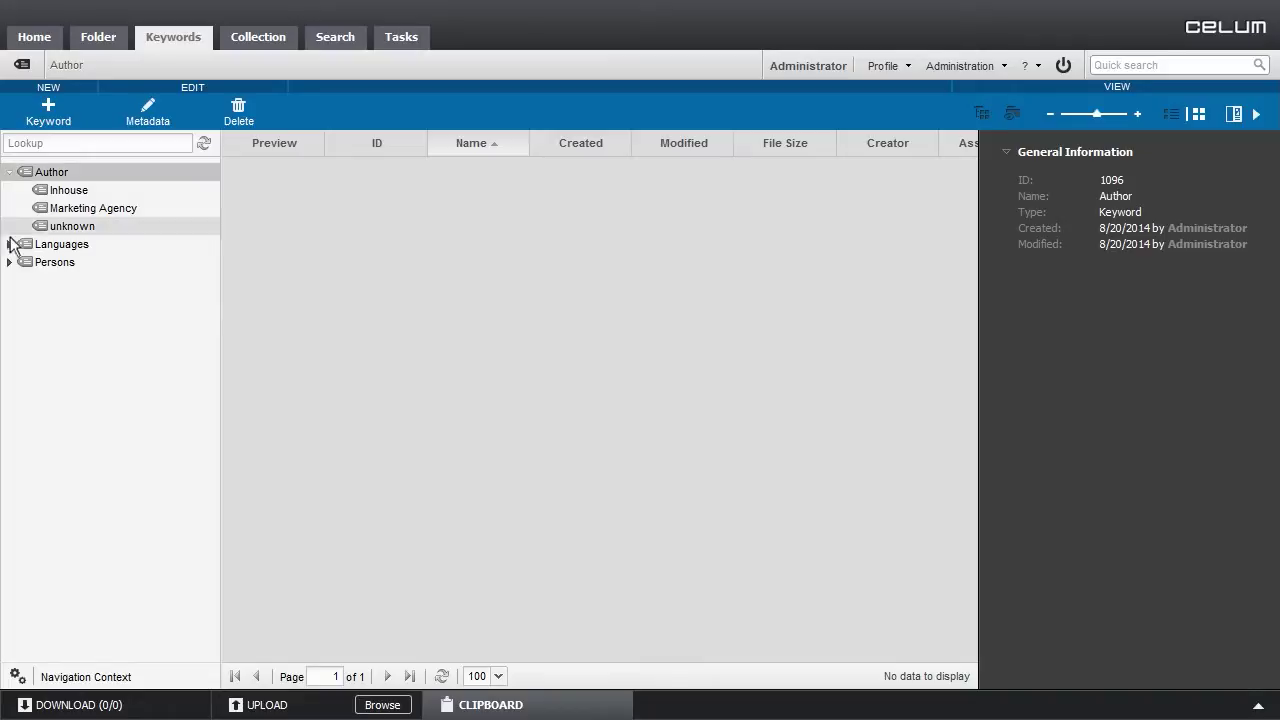
click(9, 262)
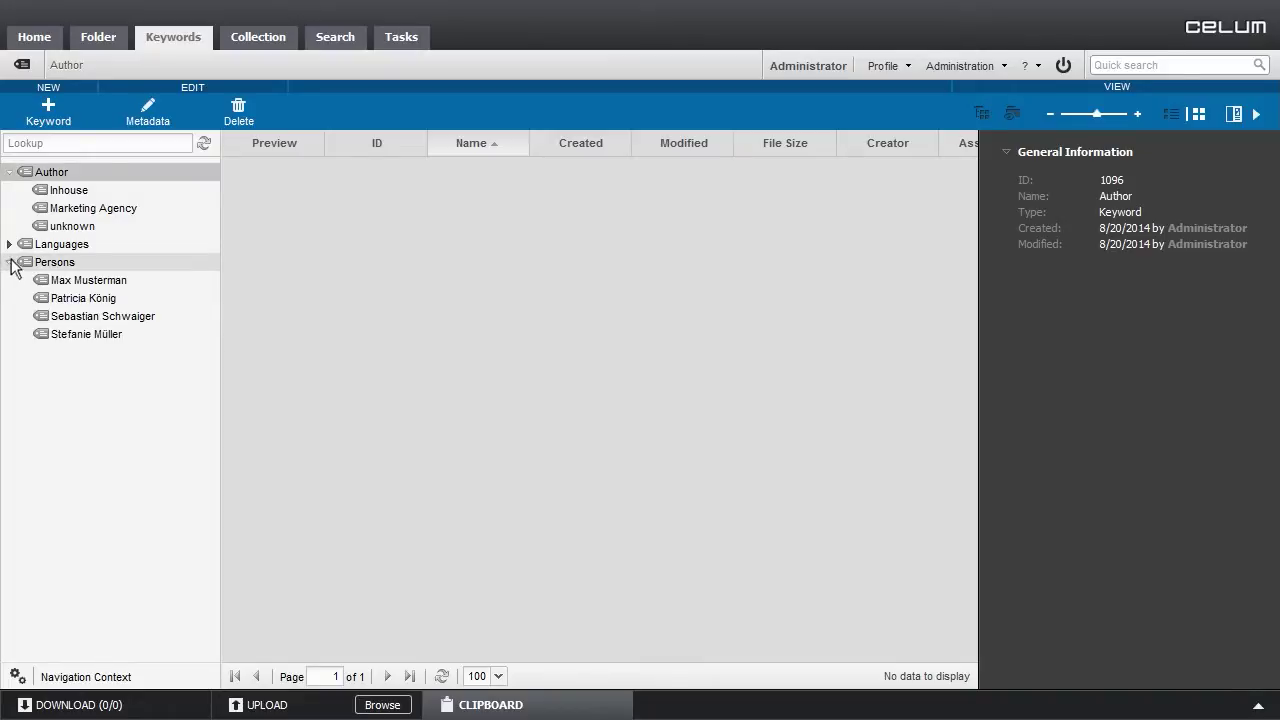
Open the People > Archive 2013 folder and show the details of 00173021.jpg
click(350, 40)
click(100, 40)
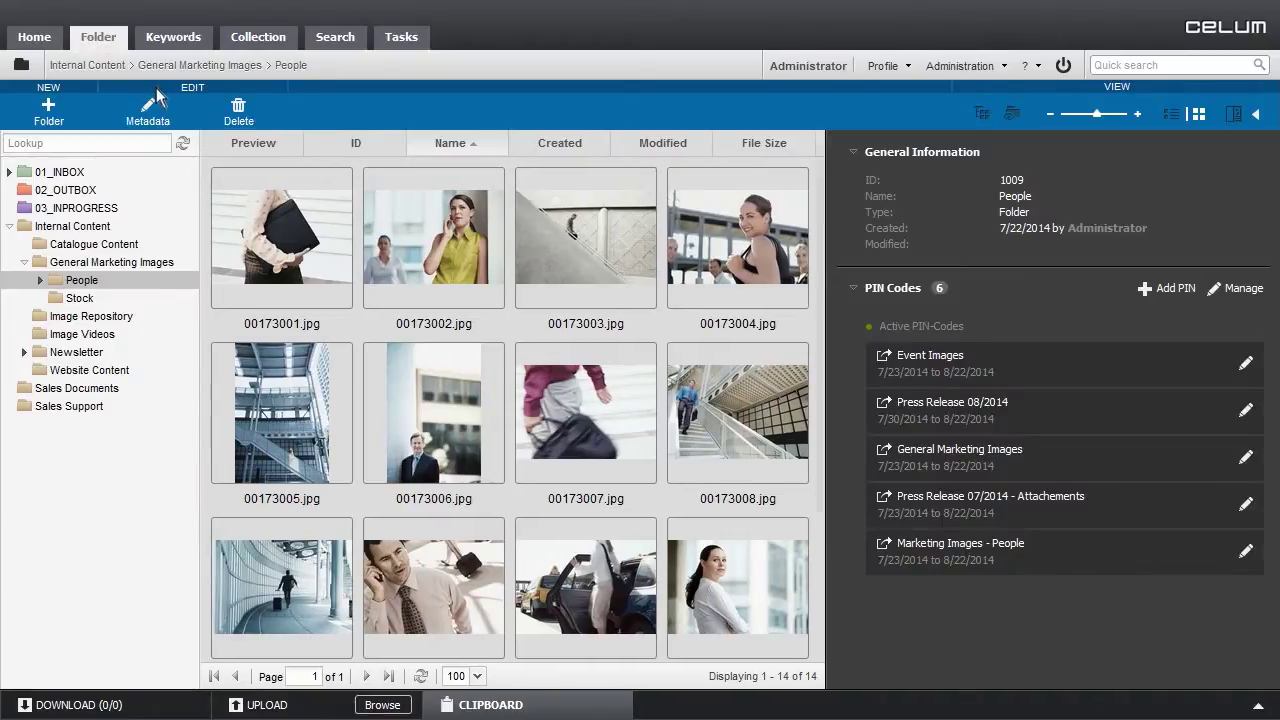
click(40, 280)
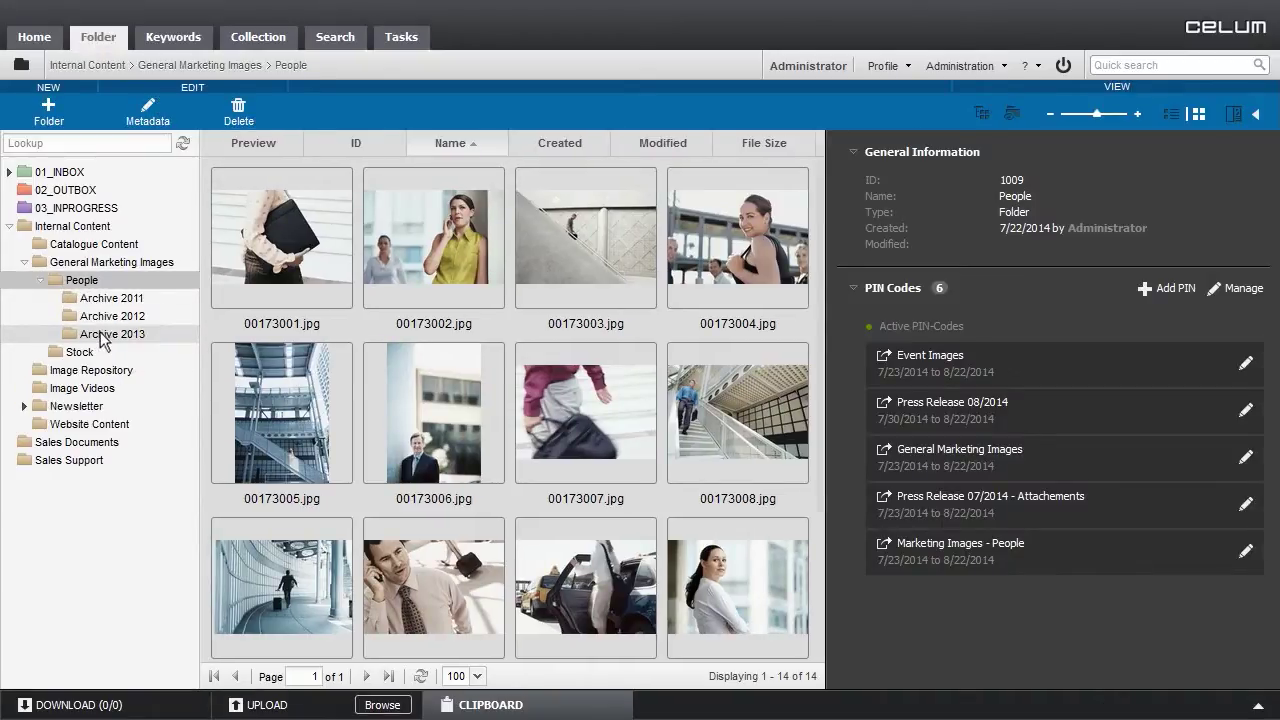
click(100, 333)
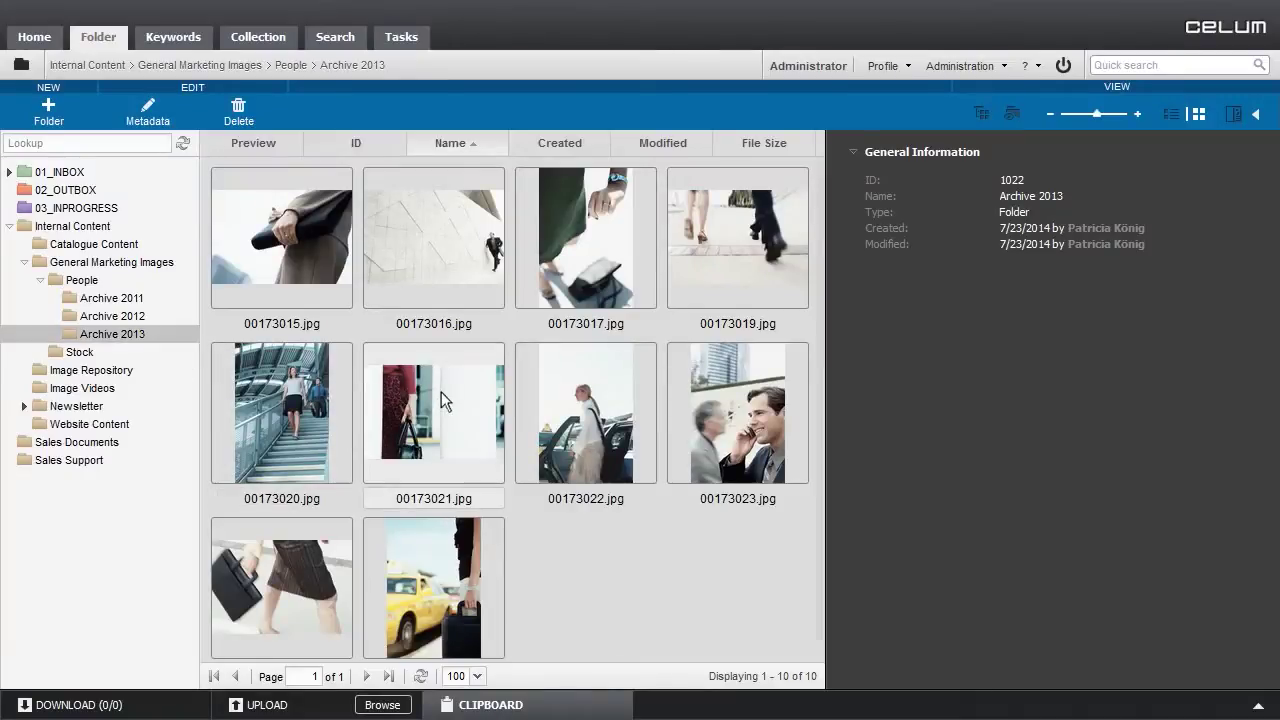
mouse_move(442, 395)
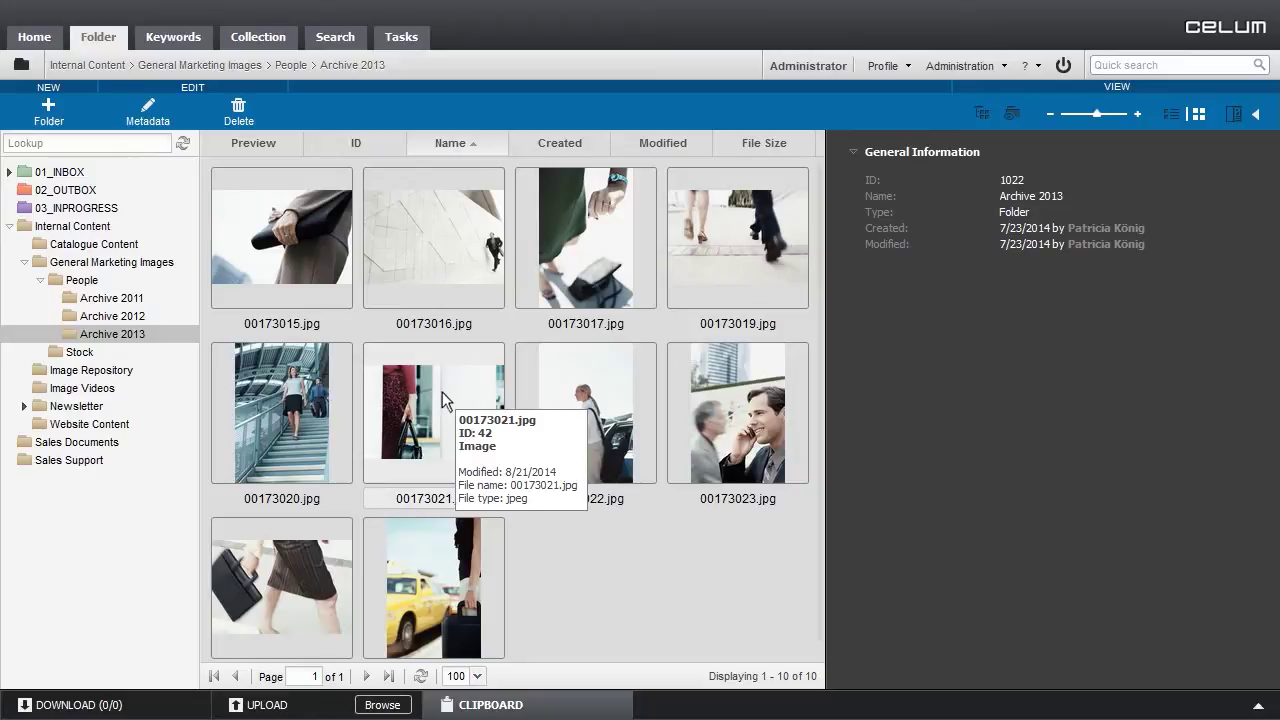
click(442, 392)
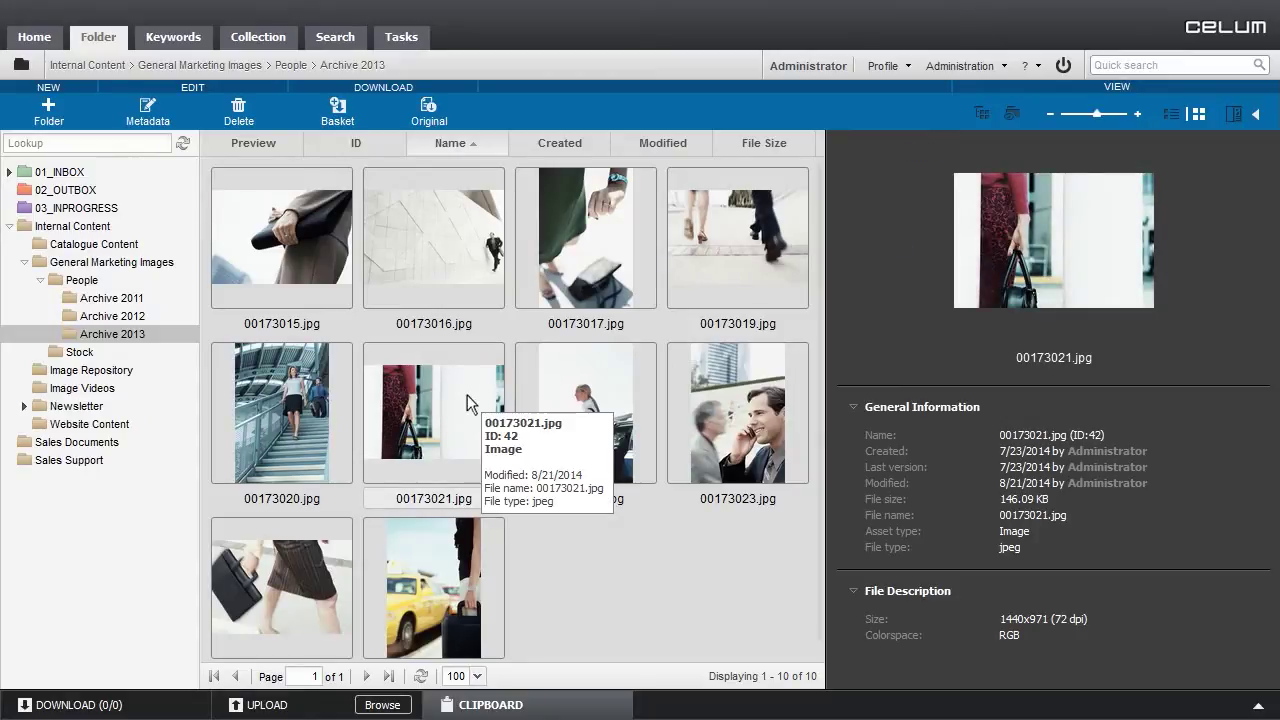
Review 00173021.jpg's Information Fields and Versions, then collapse the detail panel to widen the grid
double_click(467, 395)
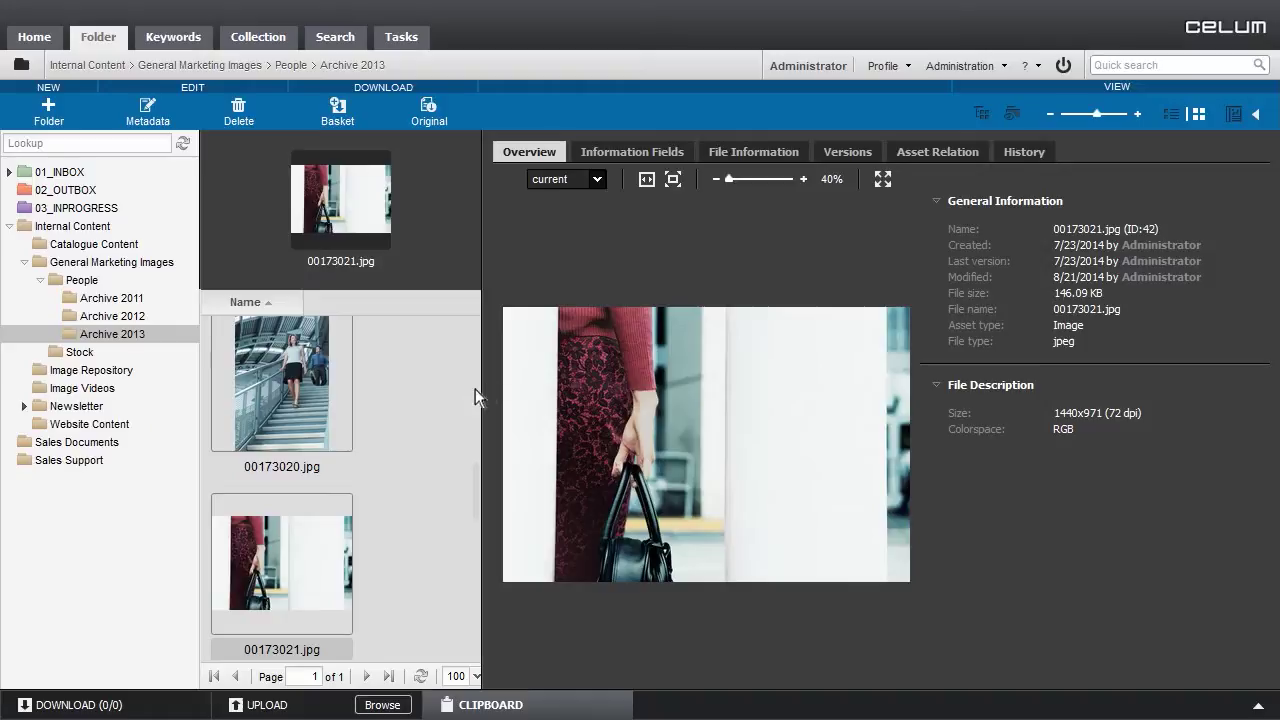
click(648, 151)
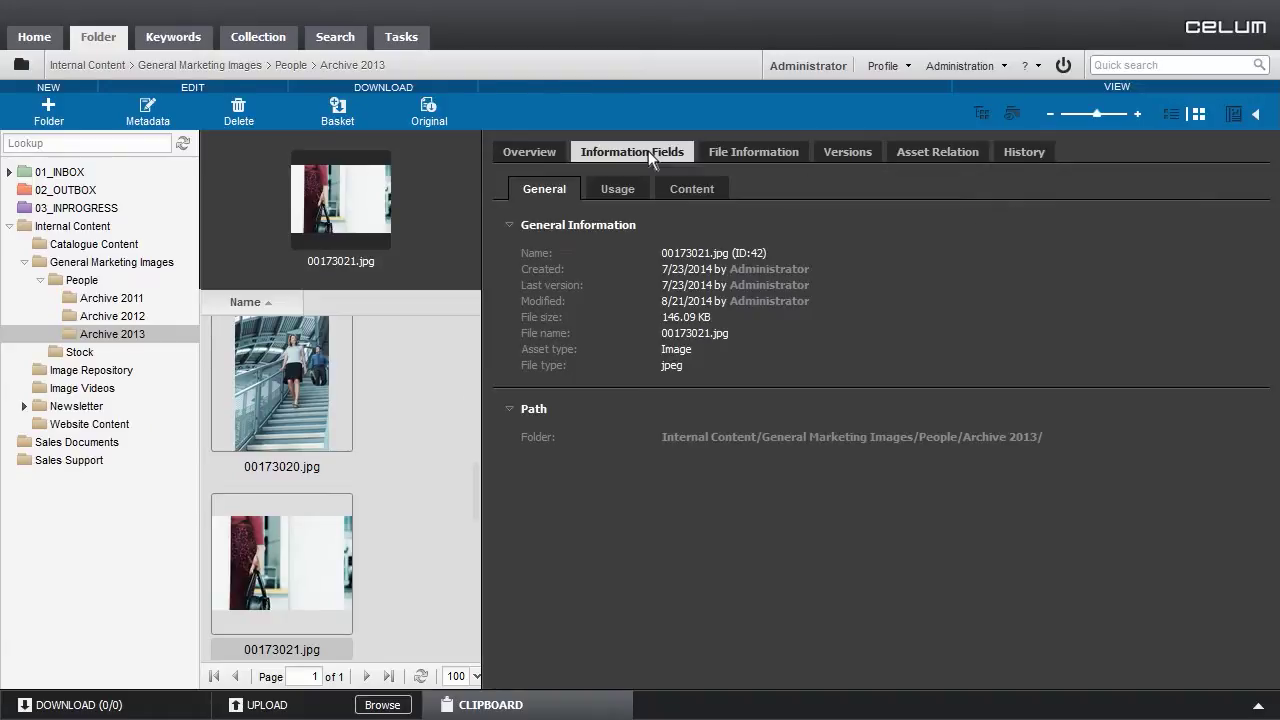
click(848, 152)
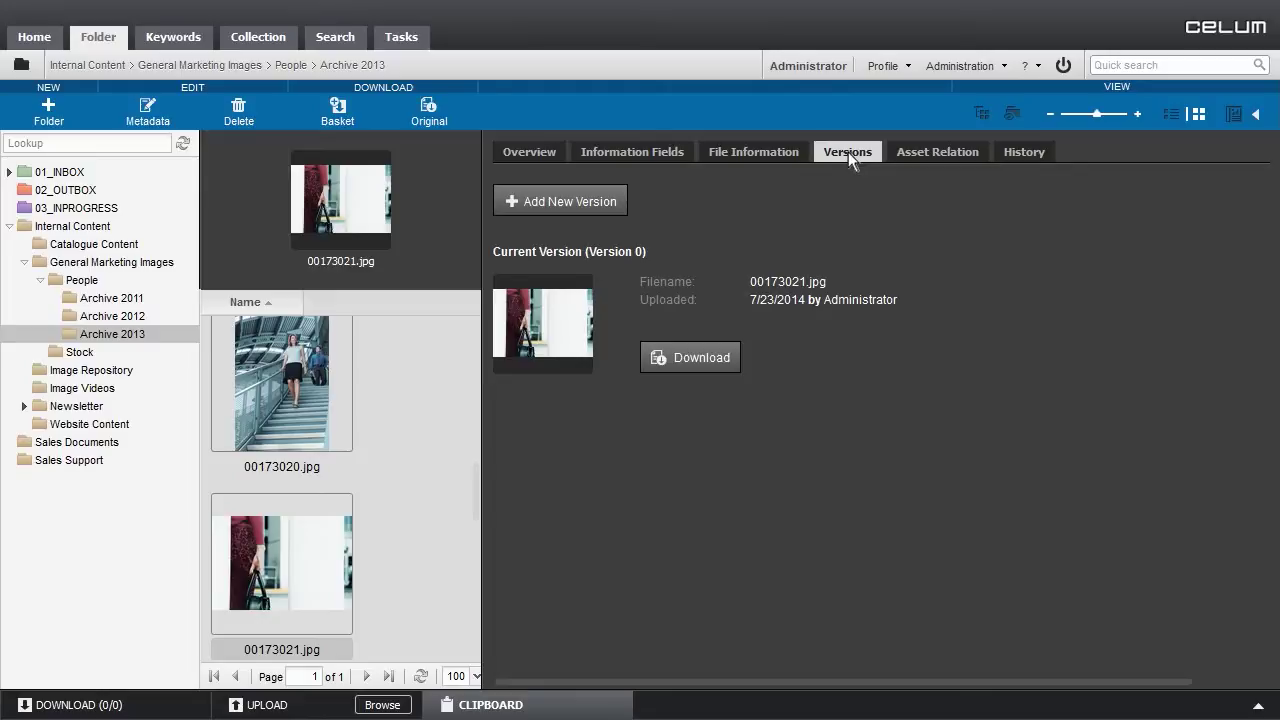
click(1256, 114)
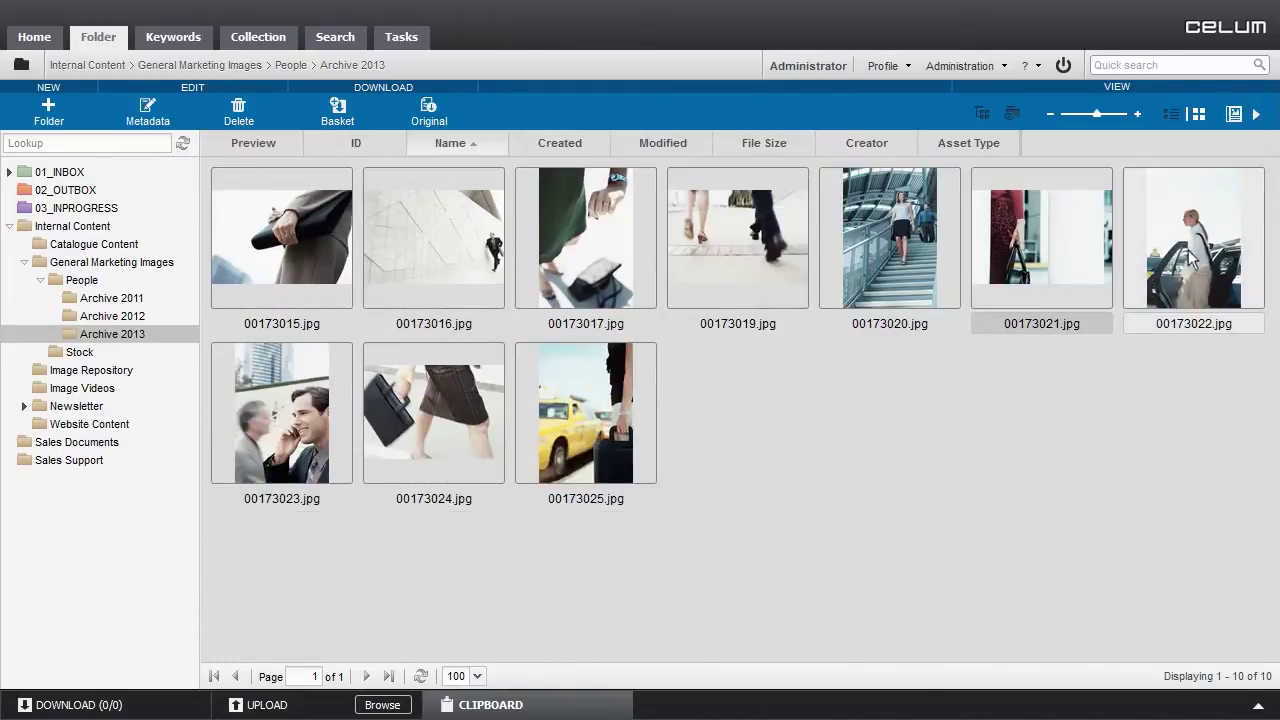
Select the taxi image 00173025.jpg, view its context menu, and expand the Clipboard panel
click(622, 382)
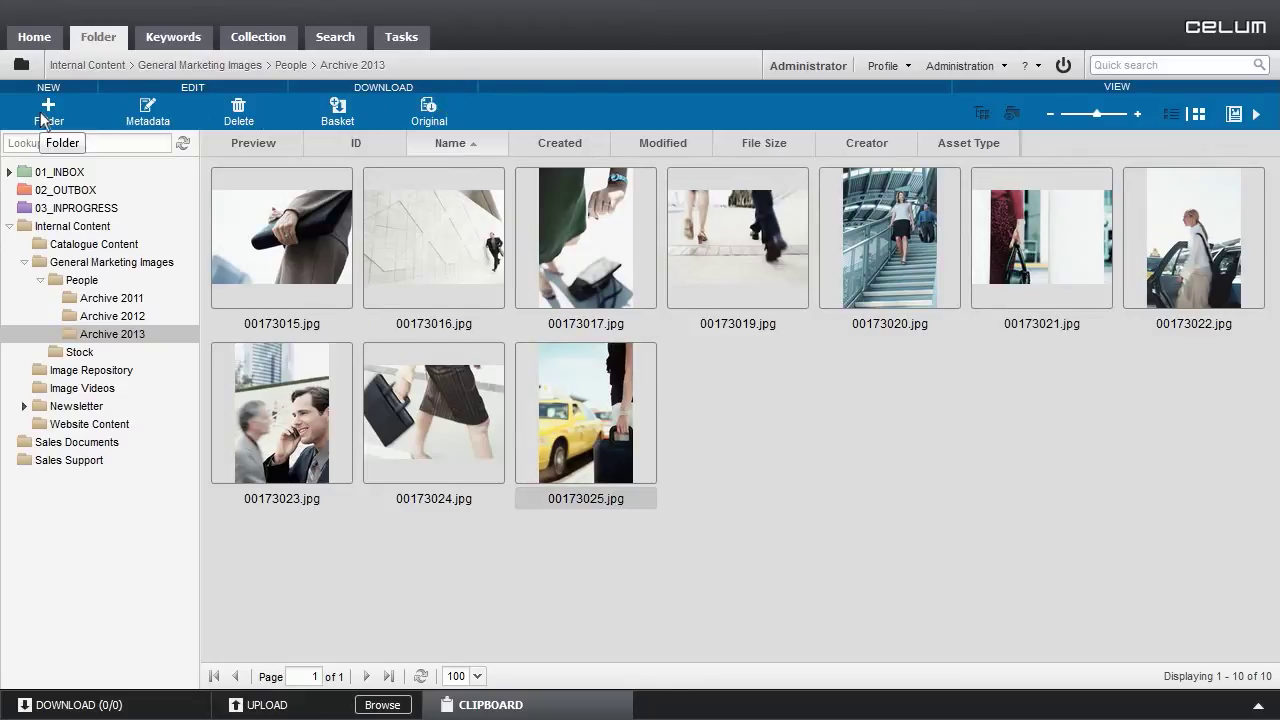
right_click(590, 392)
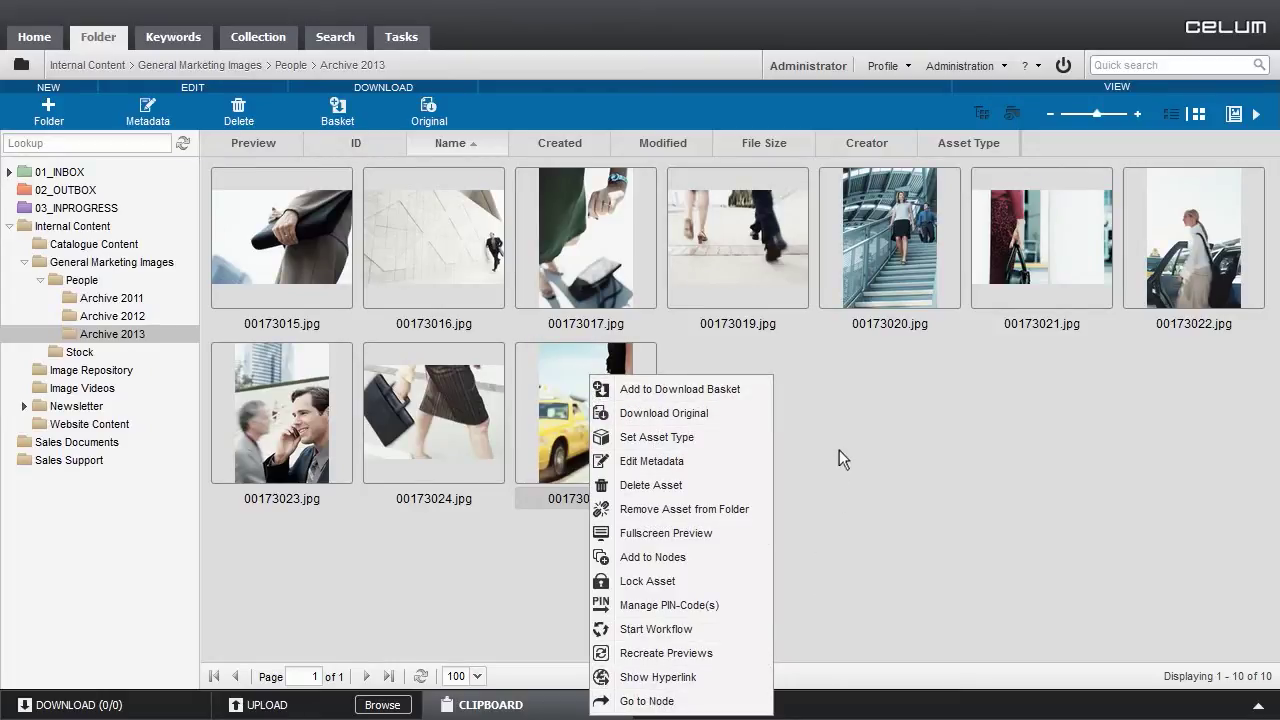
click(1259, 706)
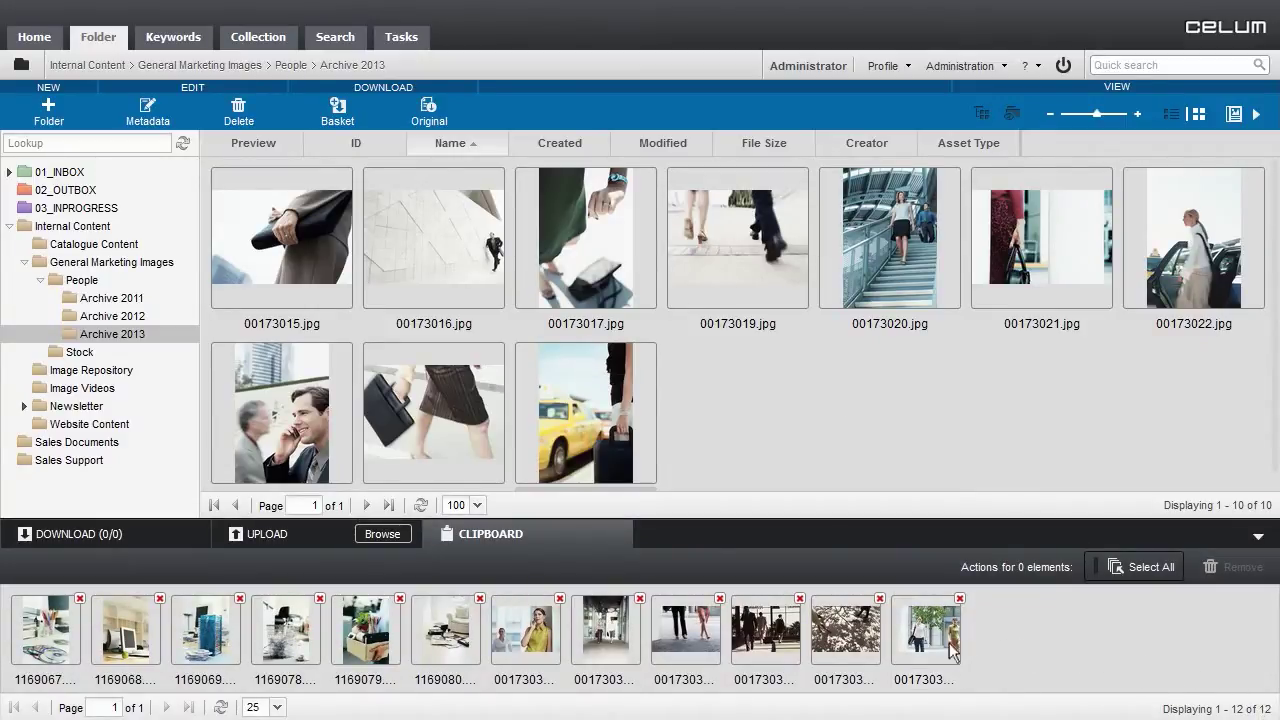
Copy the taxi image to the clipboard, move a clipboard image into Archive 2013, remove one, collapse the panel
click(272, 534)
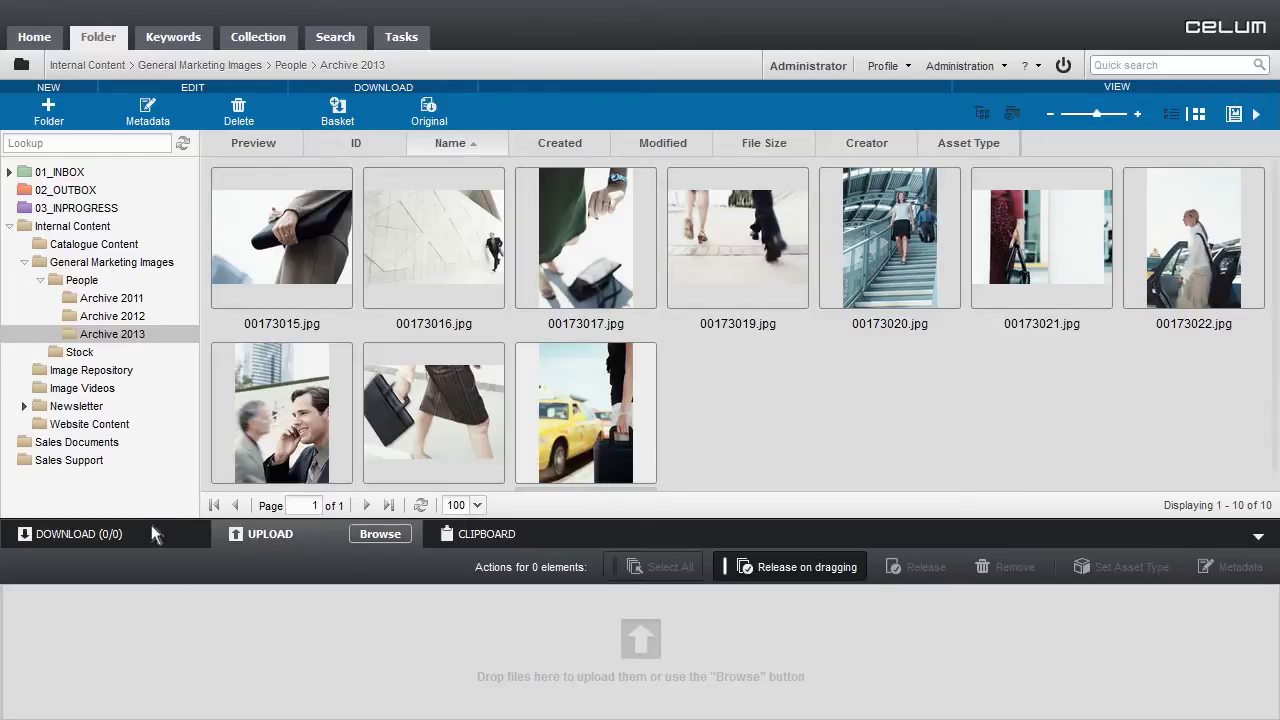
click(145, 529)
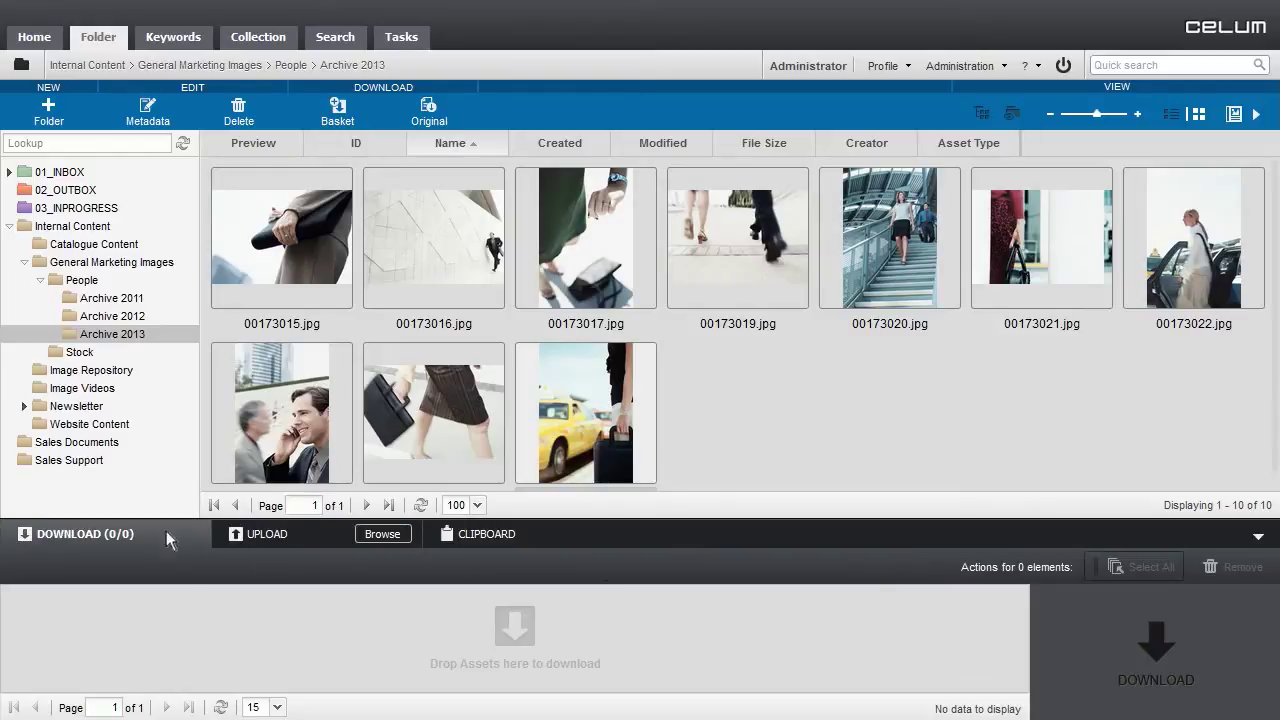
click(485, 534)
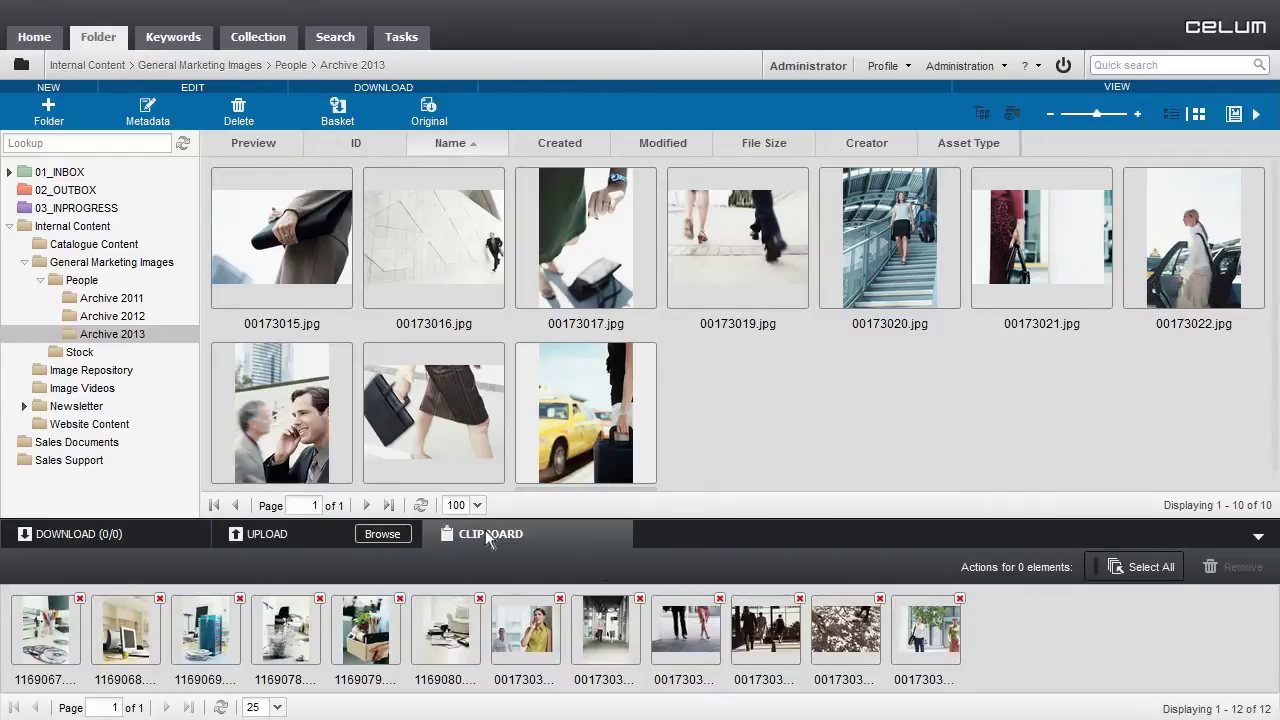
drag(585, 412, 1030, 628)
drag(766, 630, 770, 411)
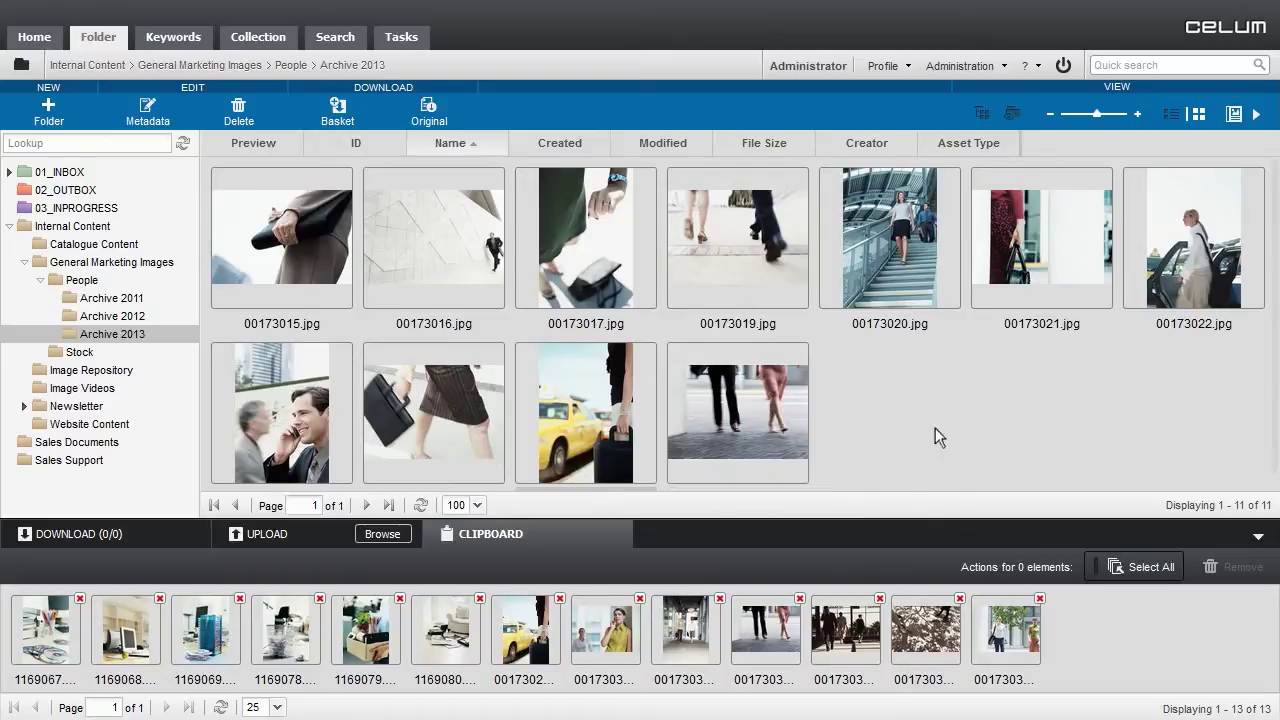
click(959, 599)
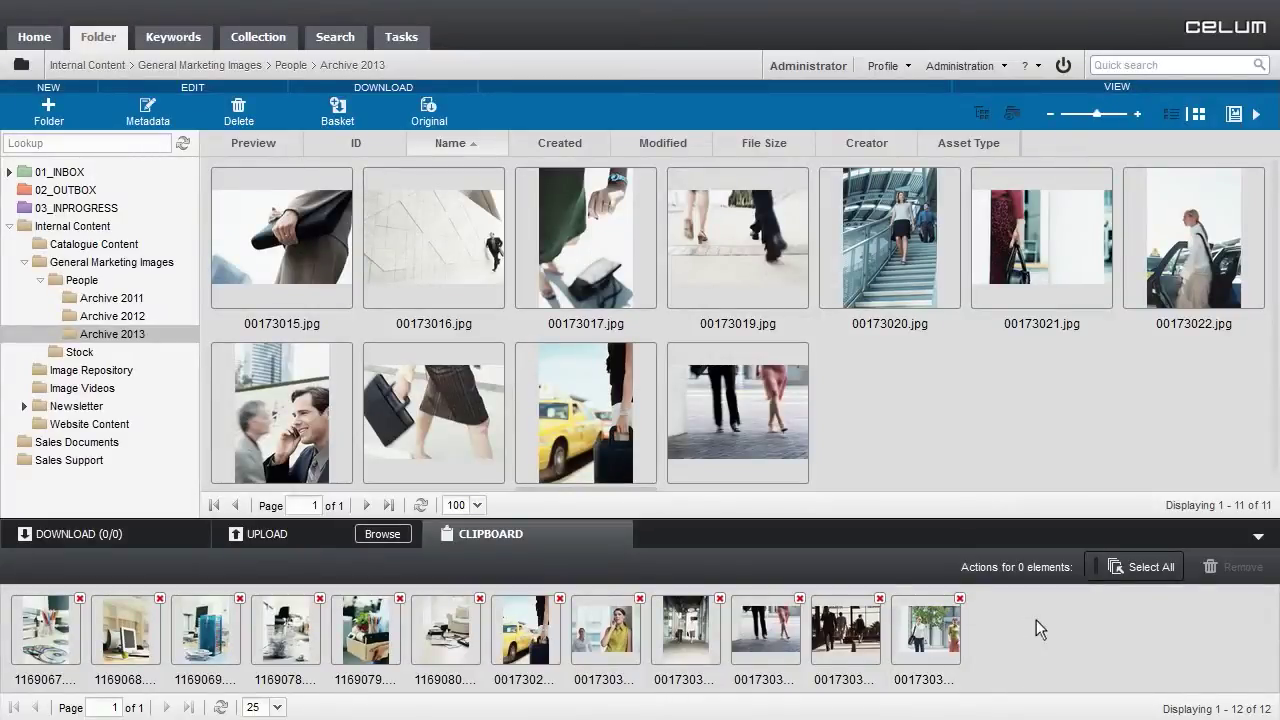
click(1260, 538)
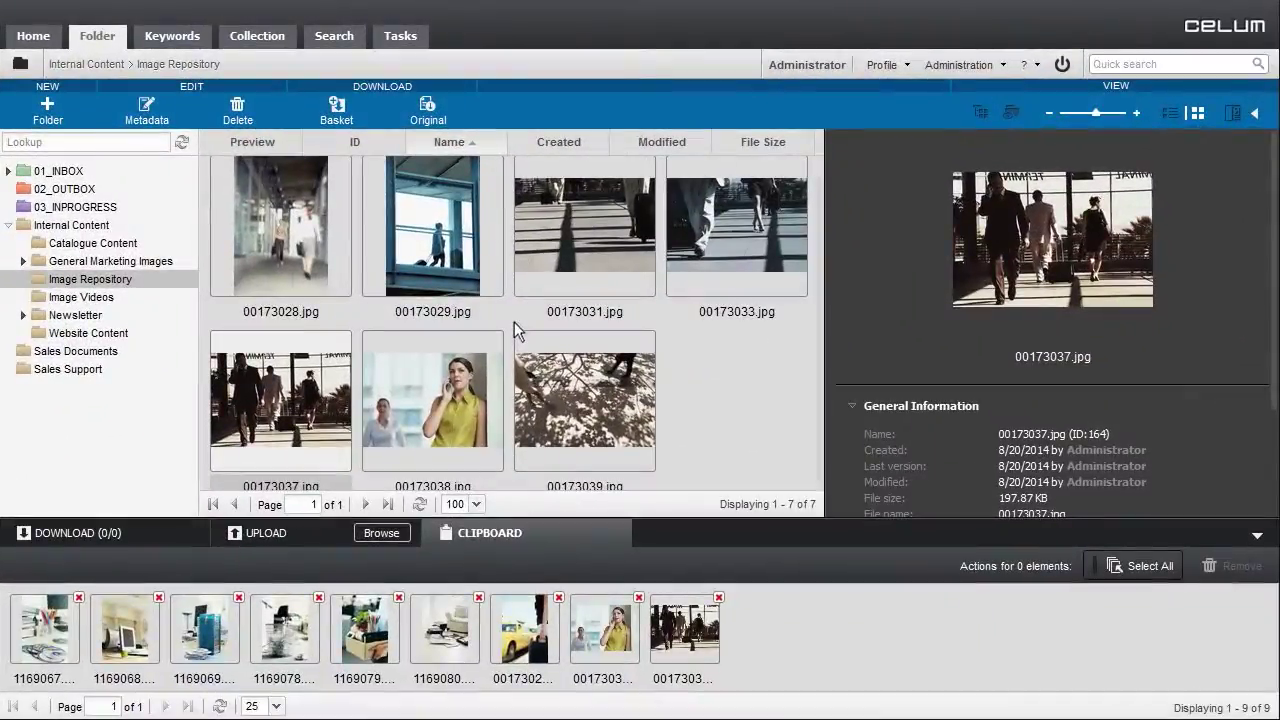
Queue 00173027.jpg for upload via Browse and drag two more image files into the upload area
click(278, 537)
click(381, 533)
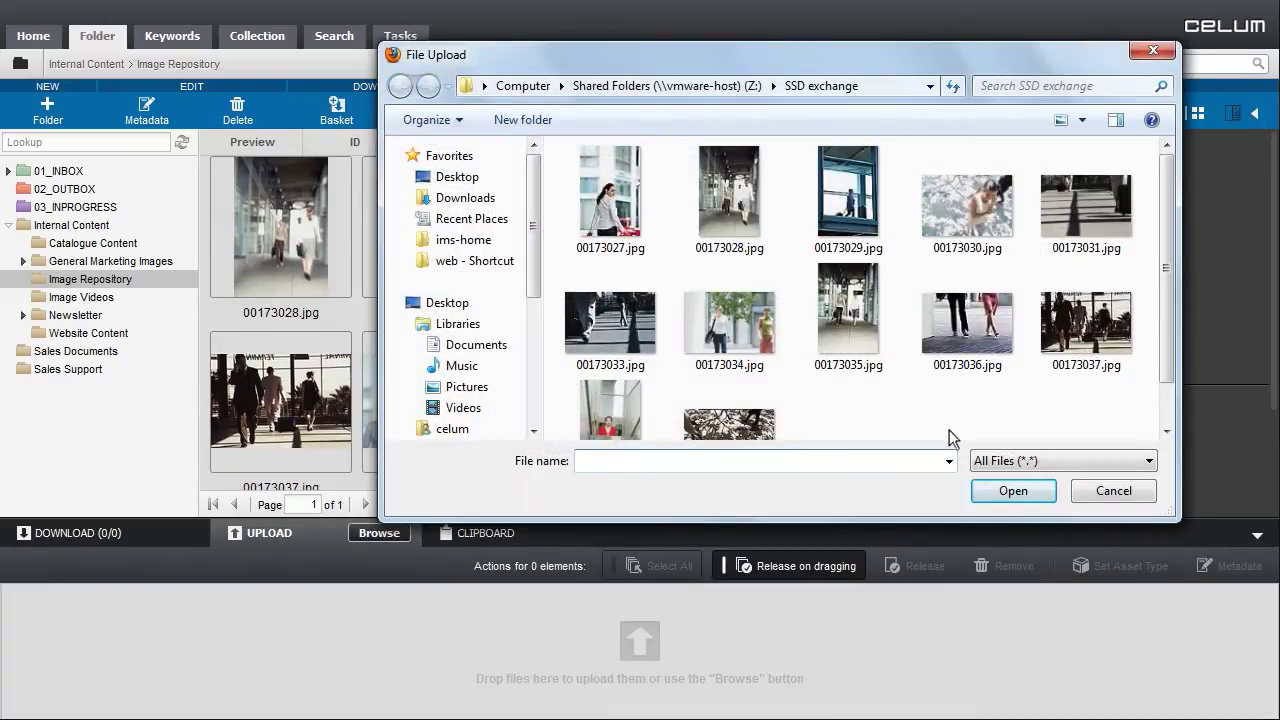
click(610, 195)
click(1005, 492)
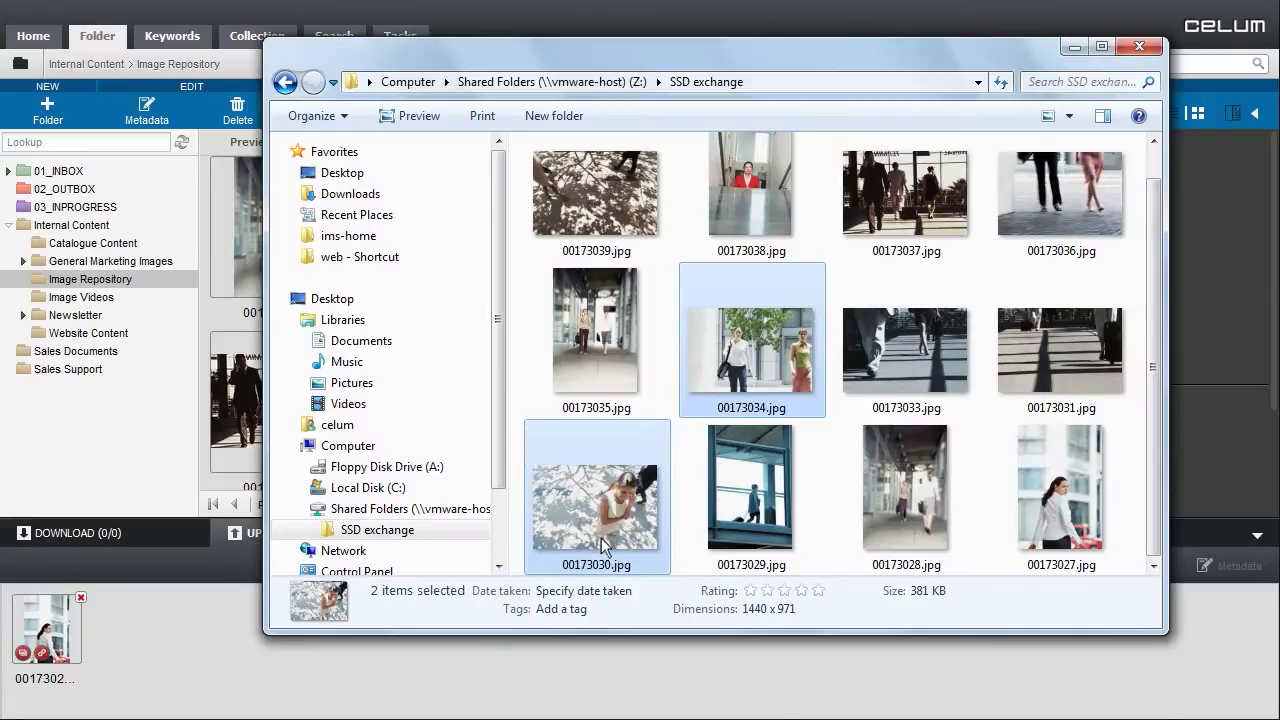
drag(601, 545, 489, 669)
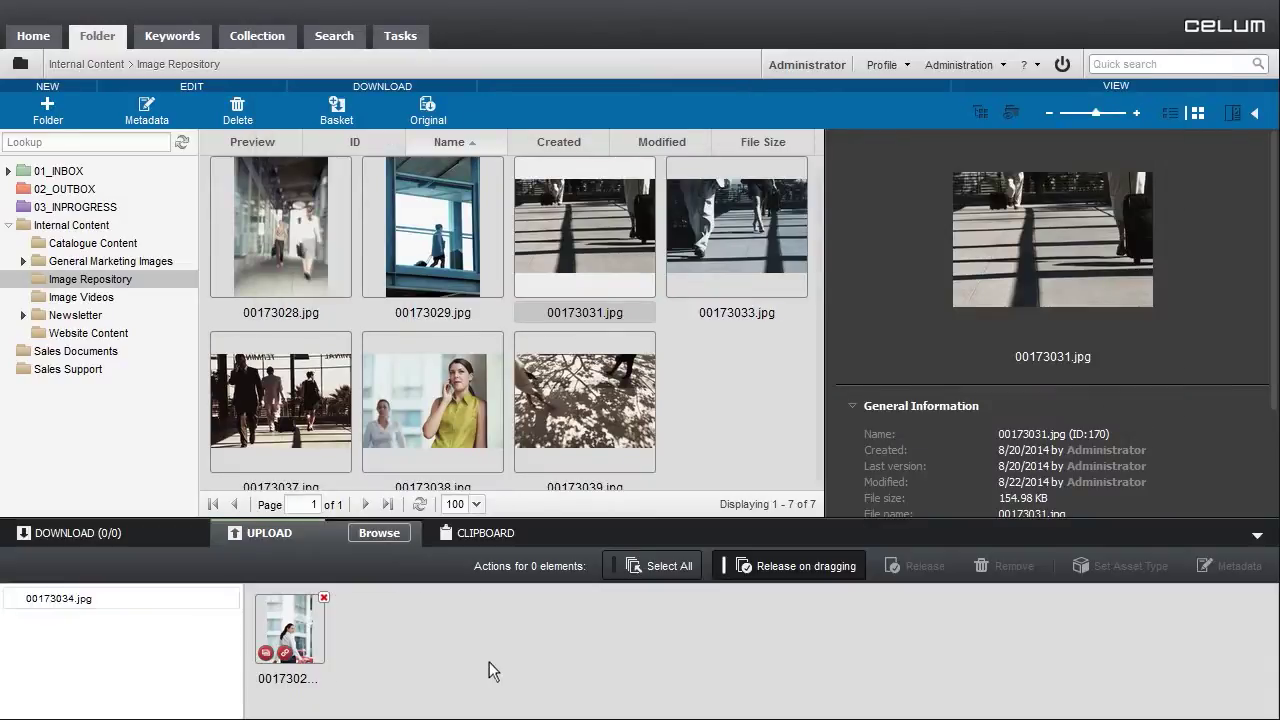
Drop all three uploads into Image Repository, then select the new images and open their context menu
click(655, 580)
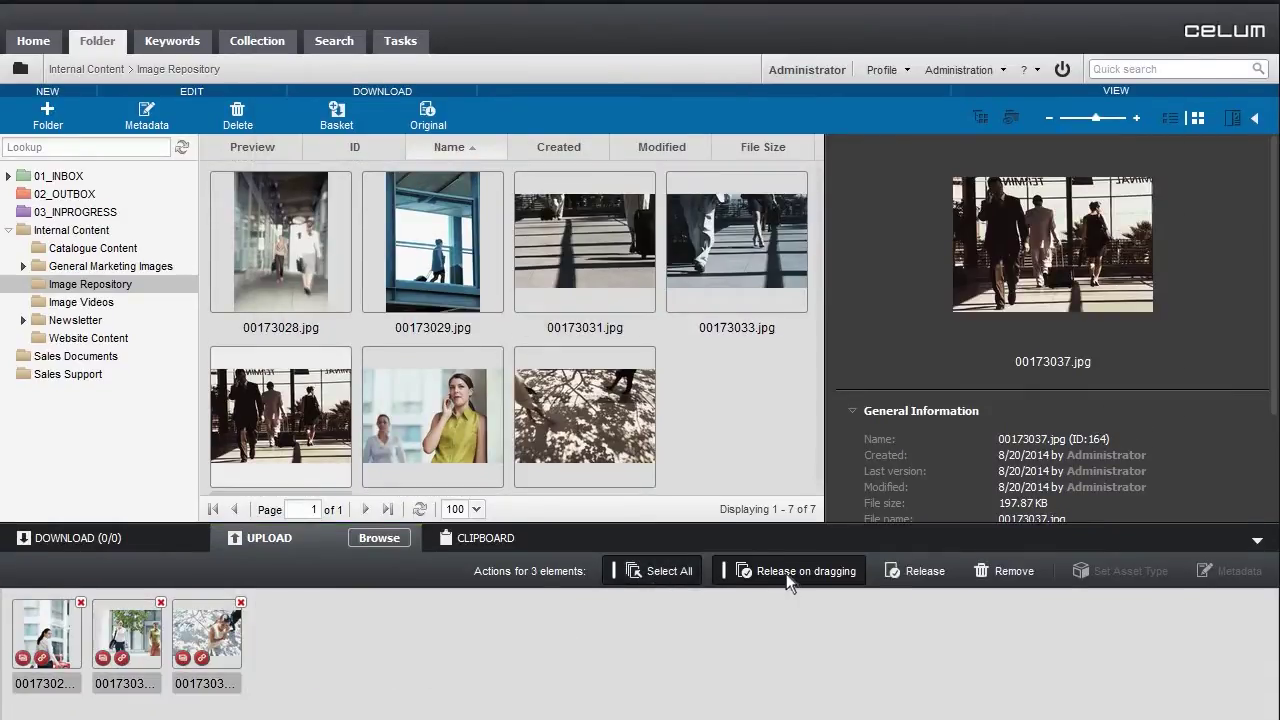
drag(232, 625, 740, 416)
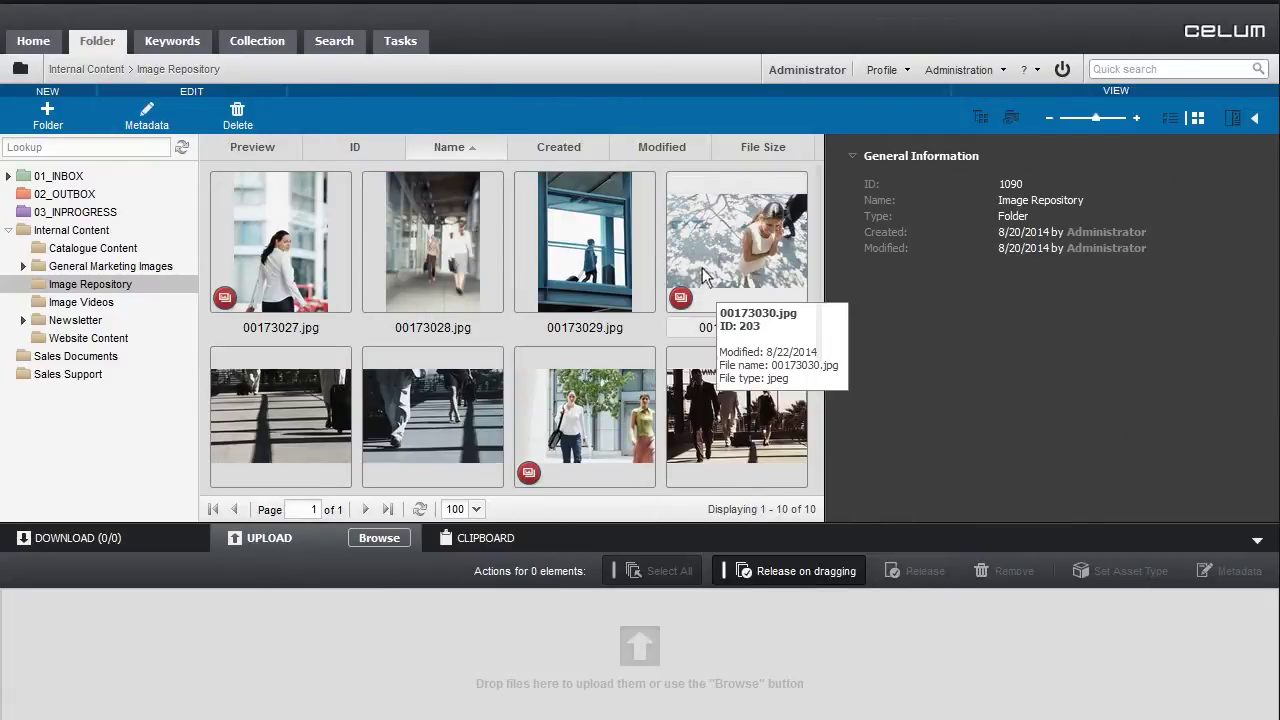
click(725, 245)
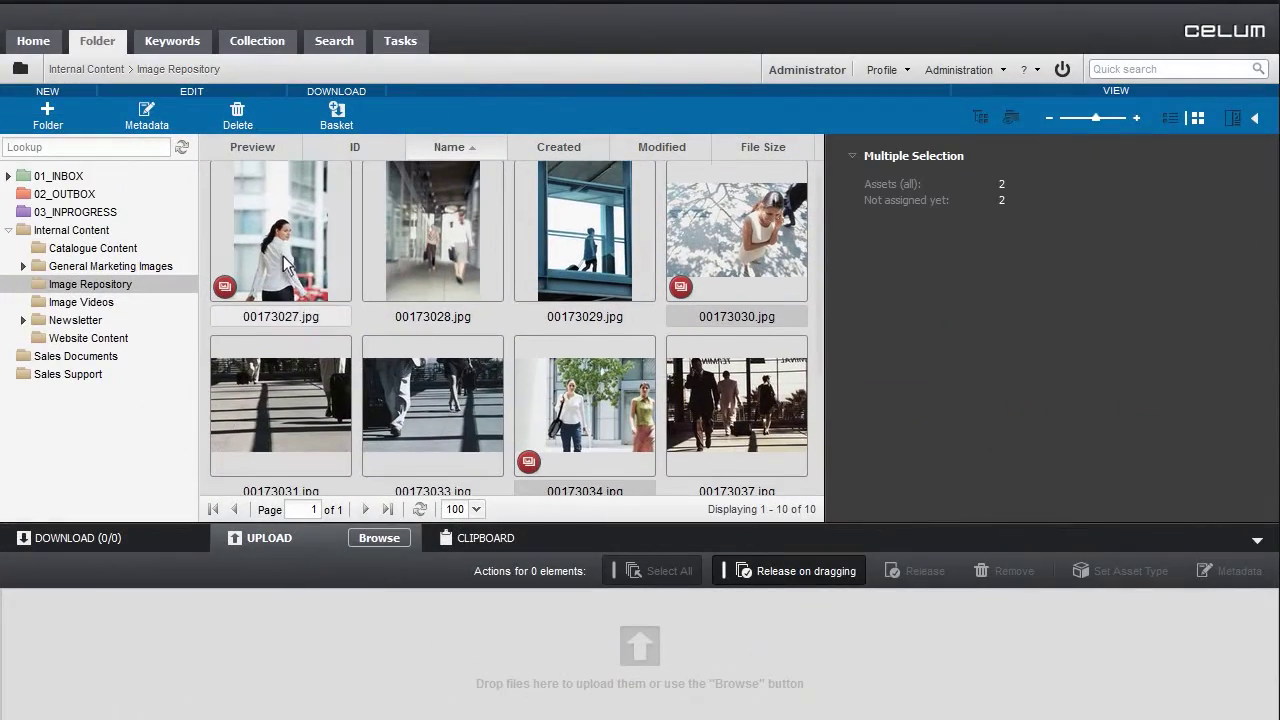
ctrl+click(285, 275)
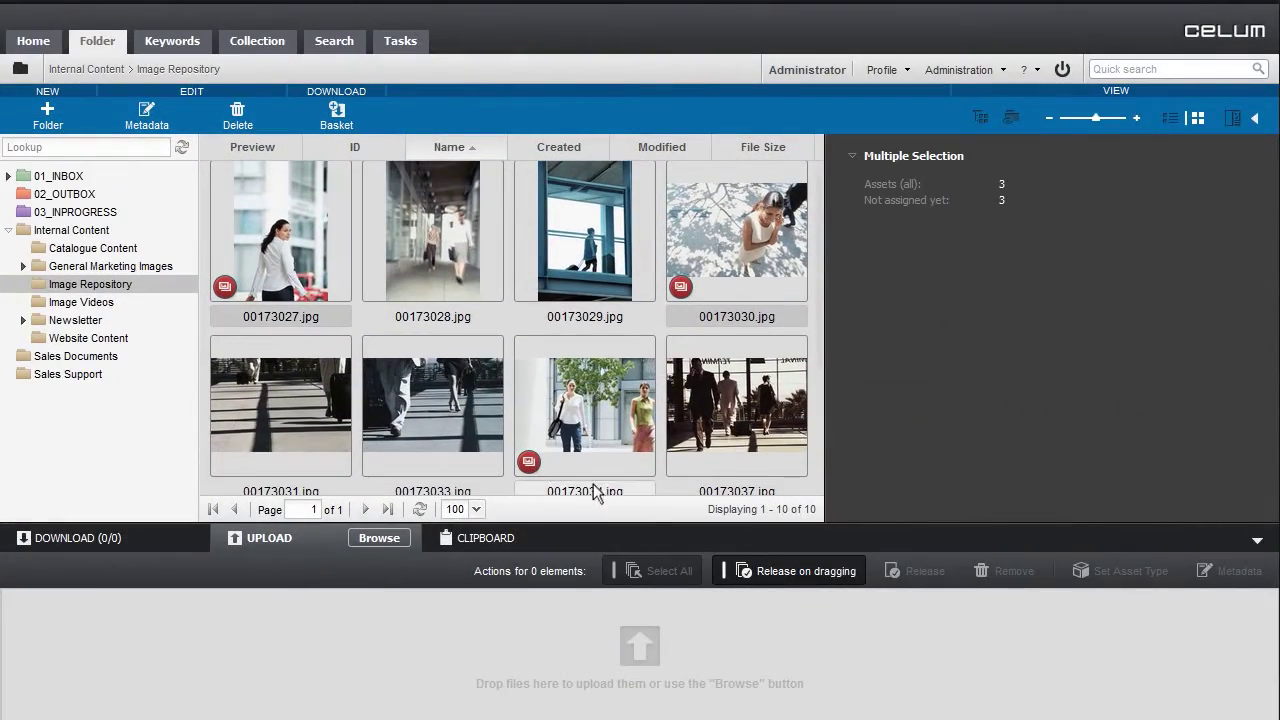
right_click(607, 425)
Set the three images' asset type to Image and confidentiality to partly confidential, ask before publish
click(640, 453)
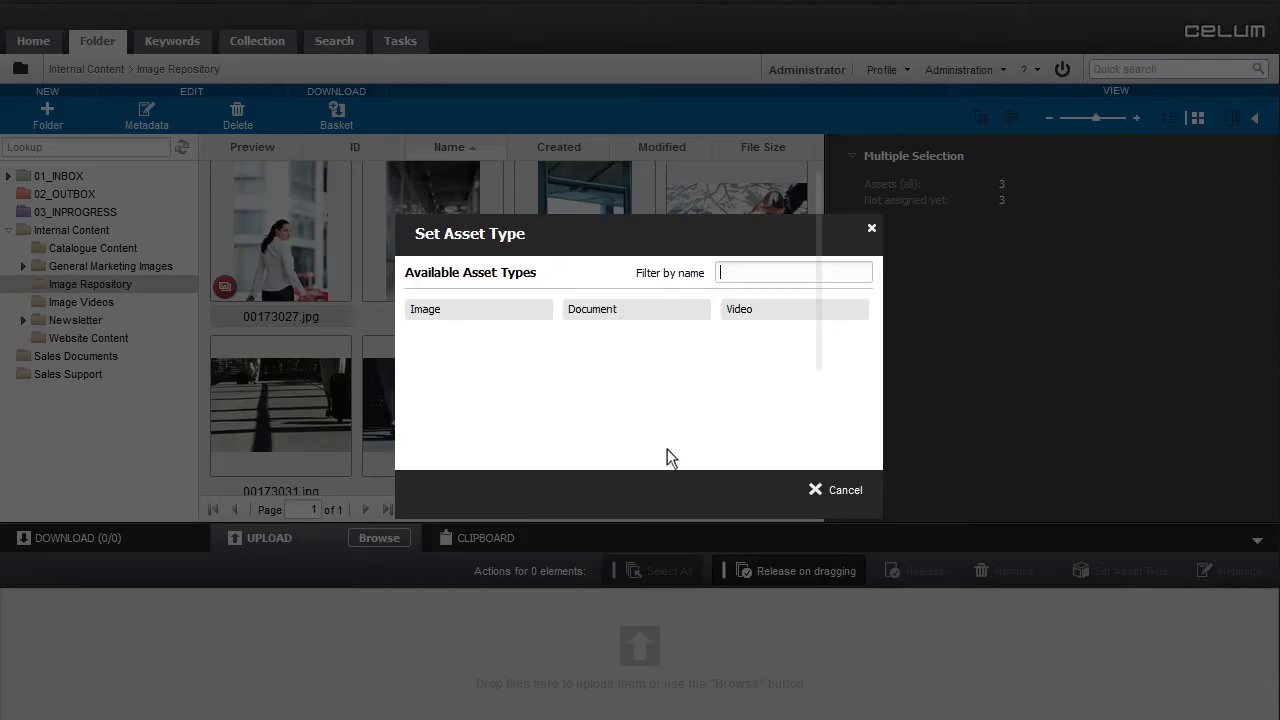
click(526, 312)
click(480, 152)
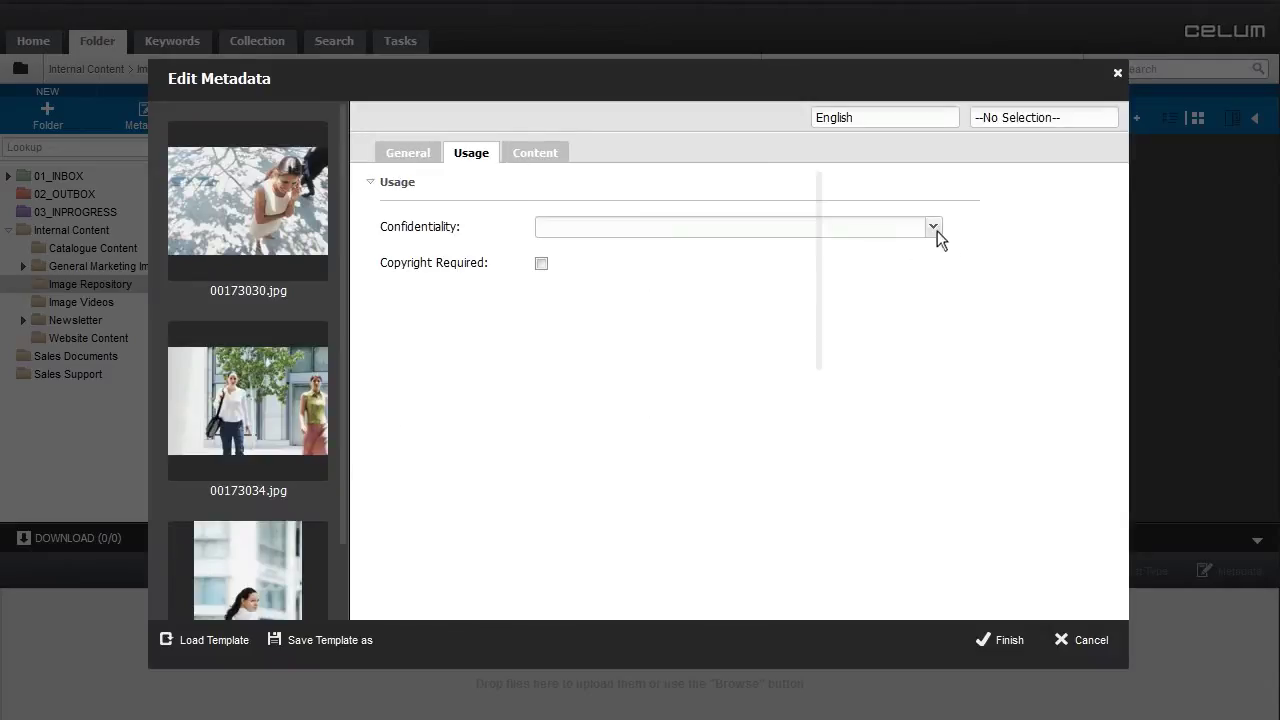
click(934, 228)
click(790, 266)
Enter the English content description and set the author to Marketing Agency
click(537, 152)
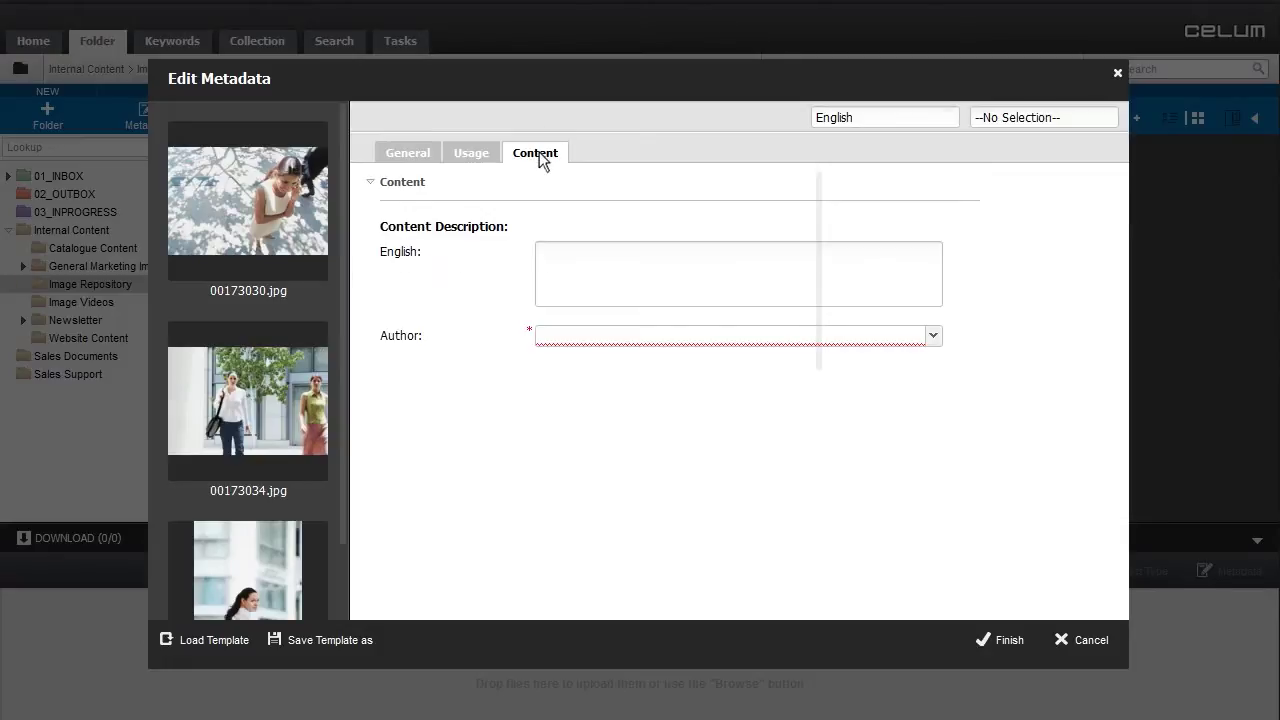
text(General ma)
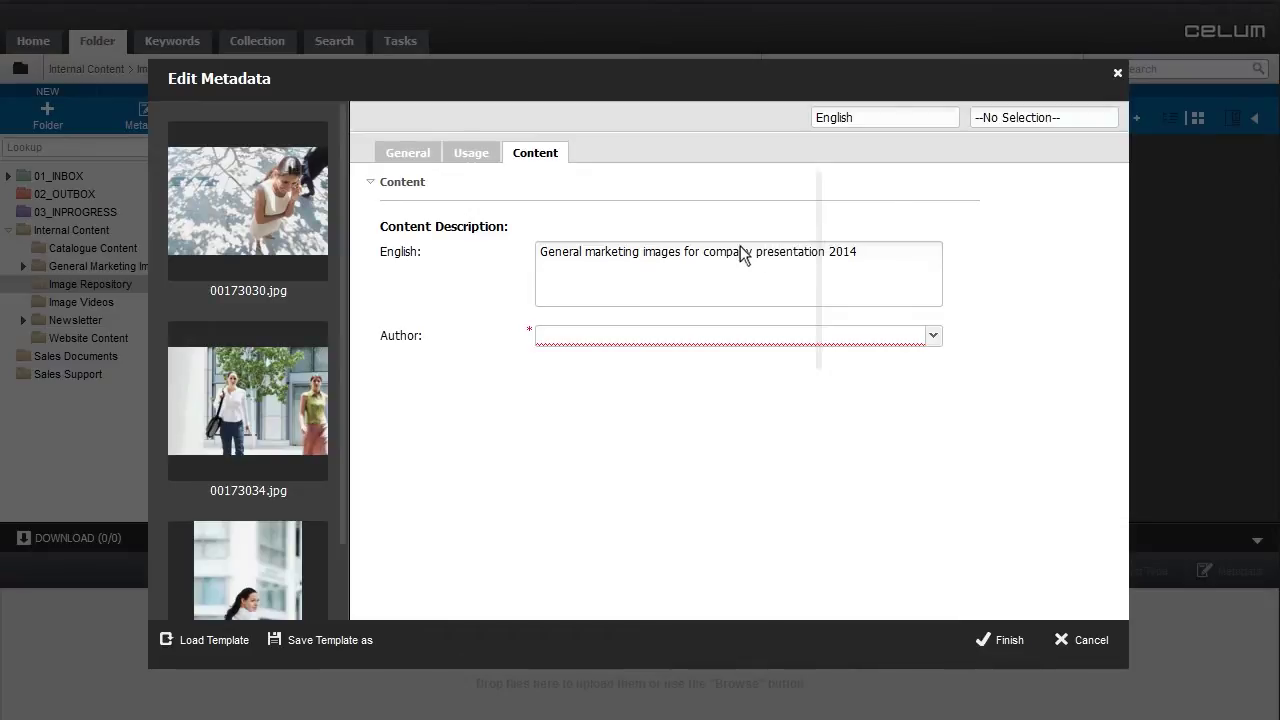
click(941, 335)
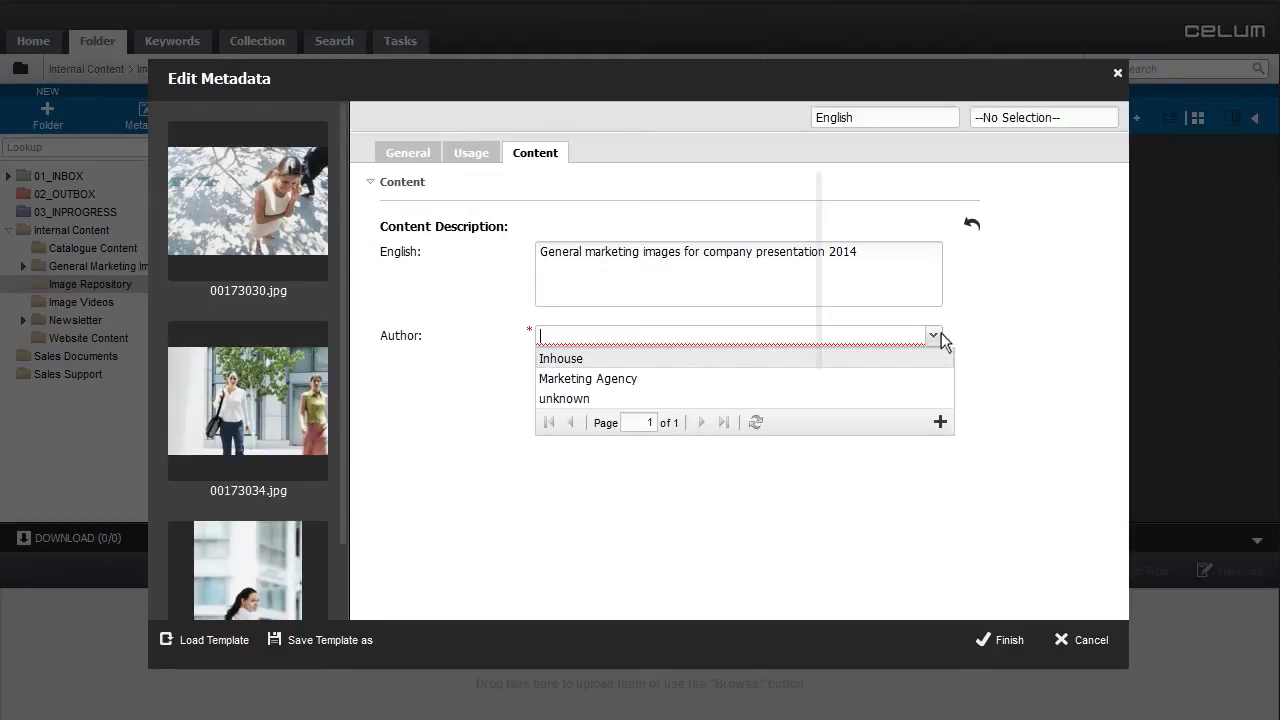
click(905, 377)
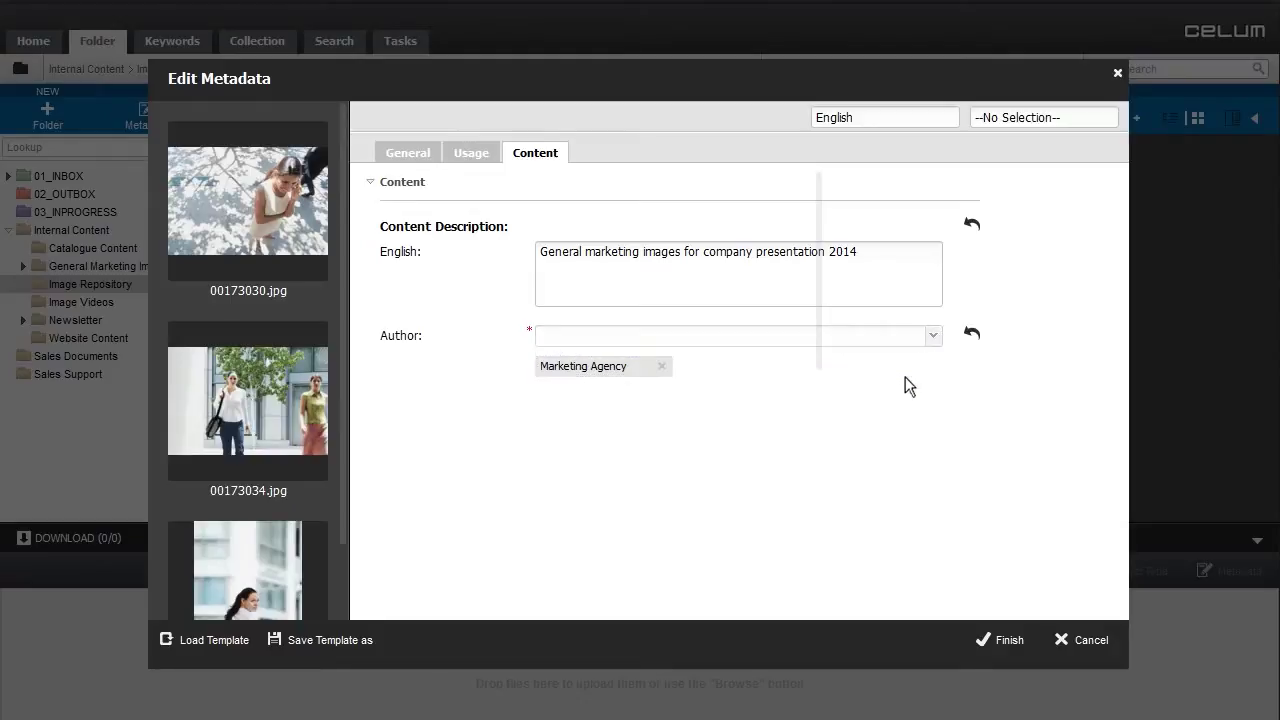
Add German as a second language with the description 'Unternehmenspräsentation 2014'
click(1048, 120)
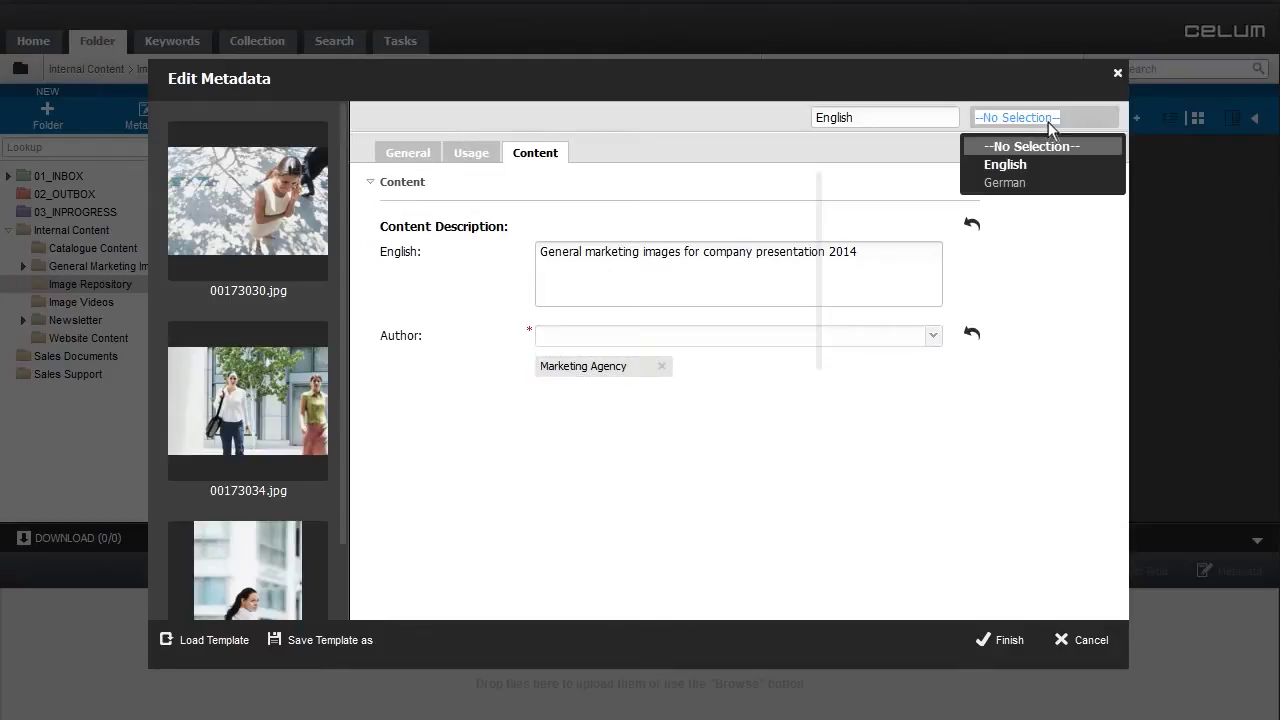
click(1042, 181)
click(834, 336)
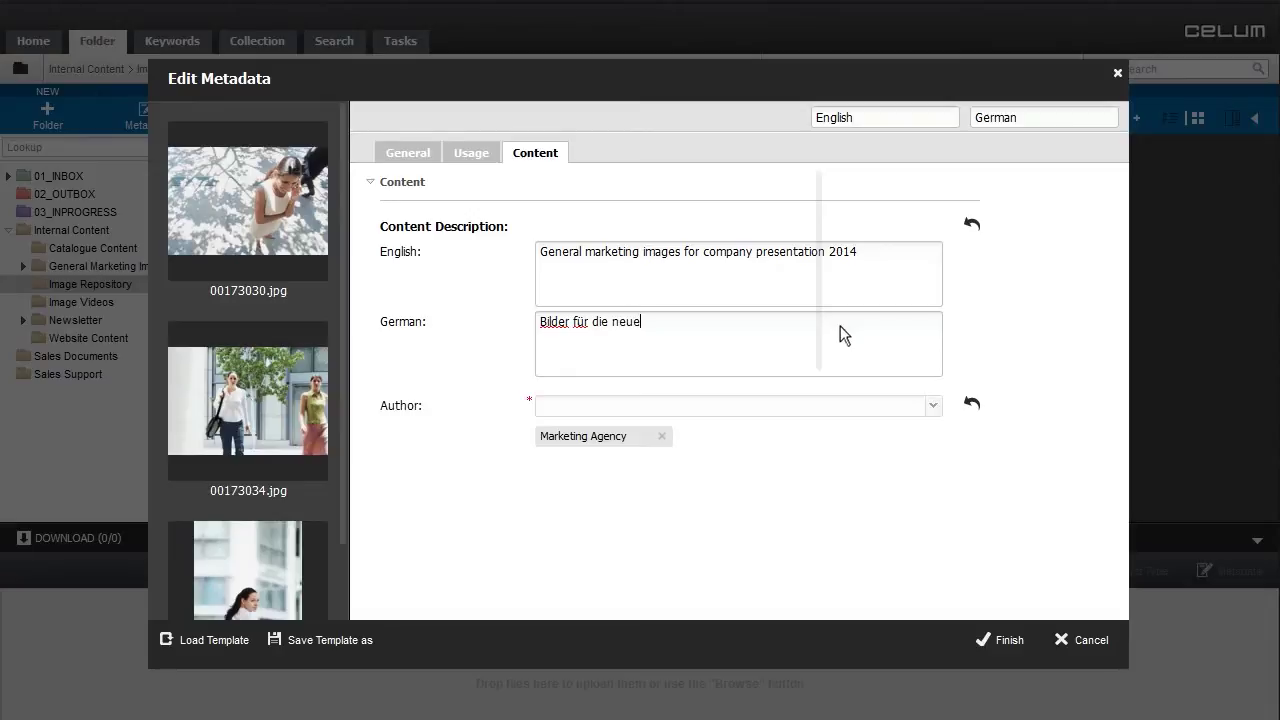
text(Unternehmenspräsentatio)
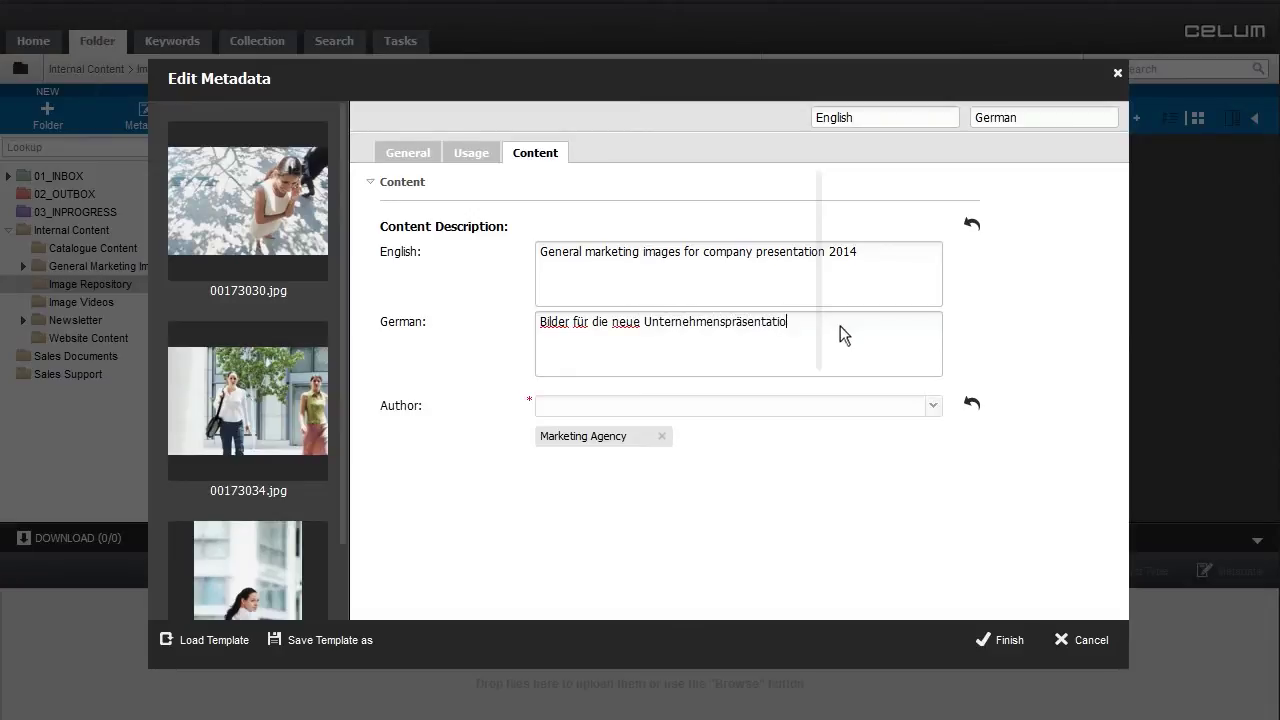
text(n 2014)
Save the metadata as template 'company presenation images' with a 2014 description, then apply it
click(361, 643)
click(701, 296)
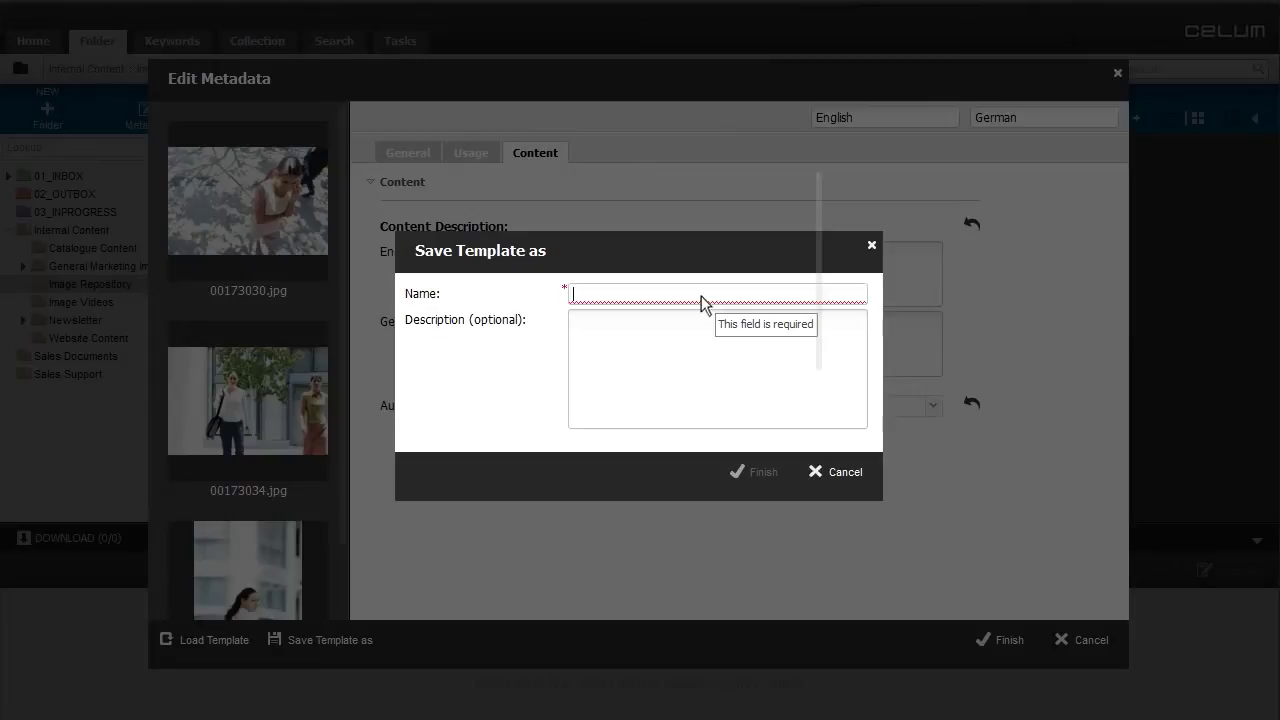
text(company presenation images)
key(Tab)
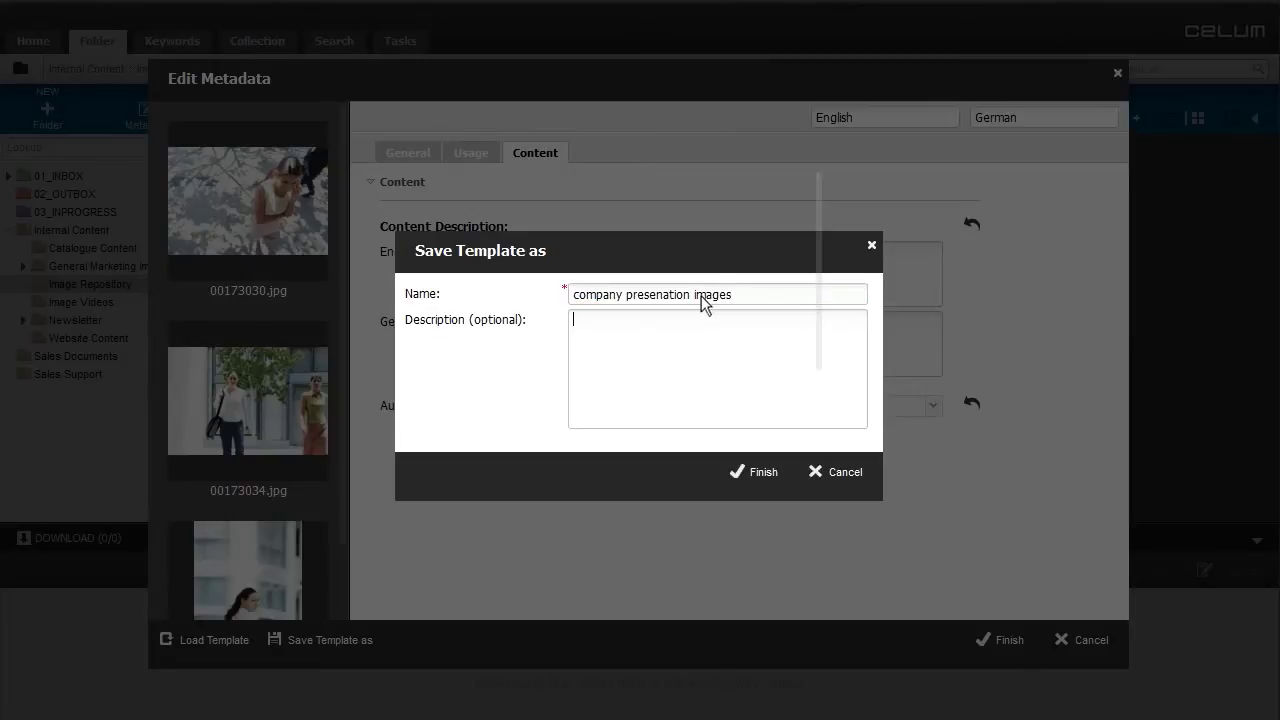
text(Metadata for the company presentation images for 2014 - partly confidential before September)
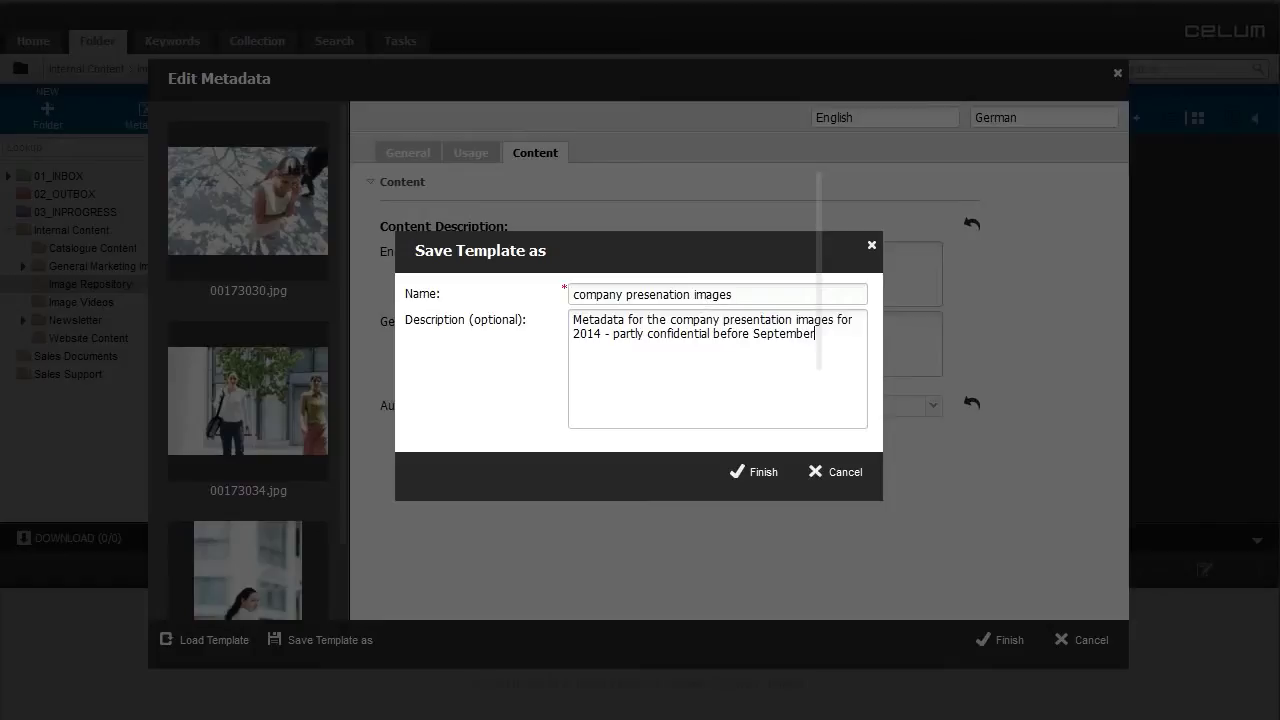
click(758, 472)
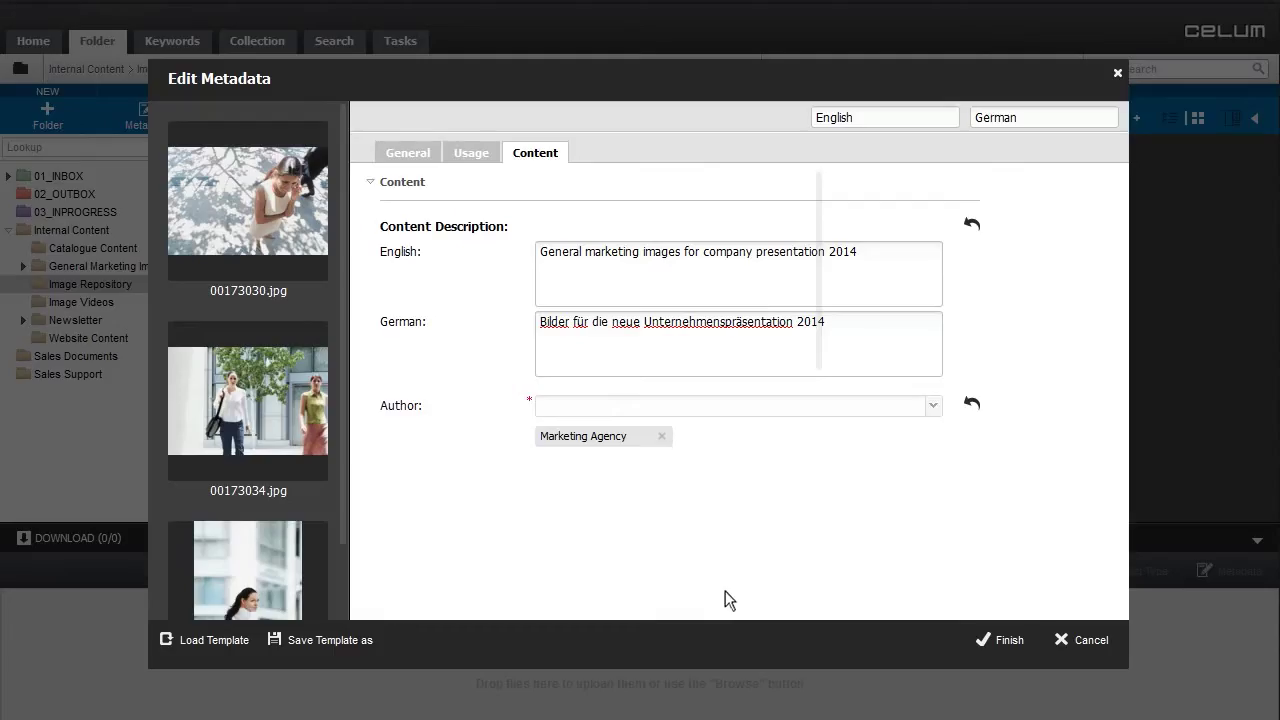
click(994, 643)
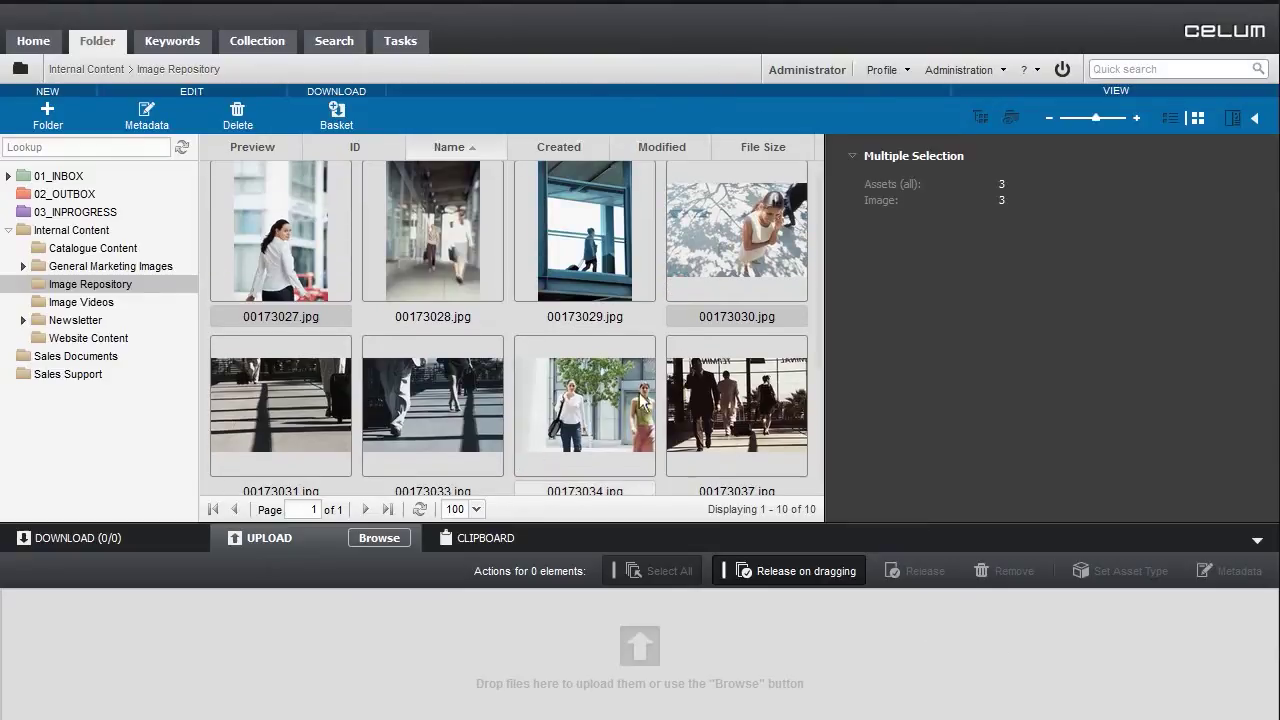
Apply the 'company presenation images' template to 00173038.jpg's metadata, check its tabs, and save
scroll(640, 400, down, 3)
click(288, 402)
right_click(288, 402)
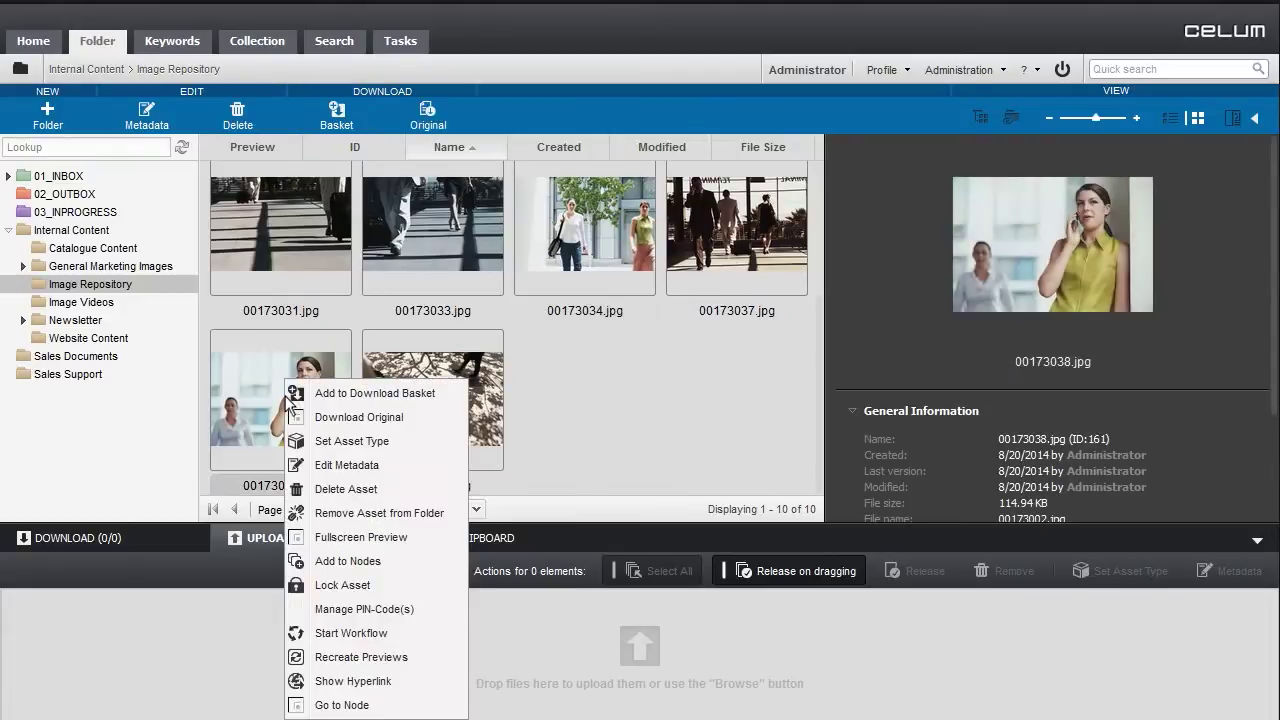
click(362, 462)
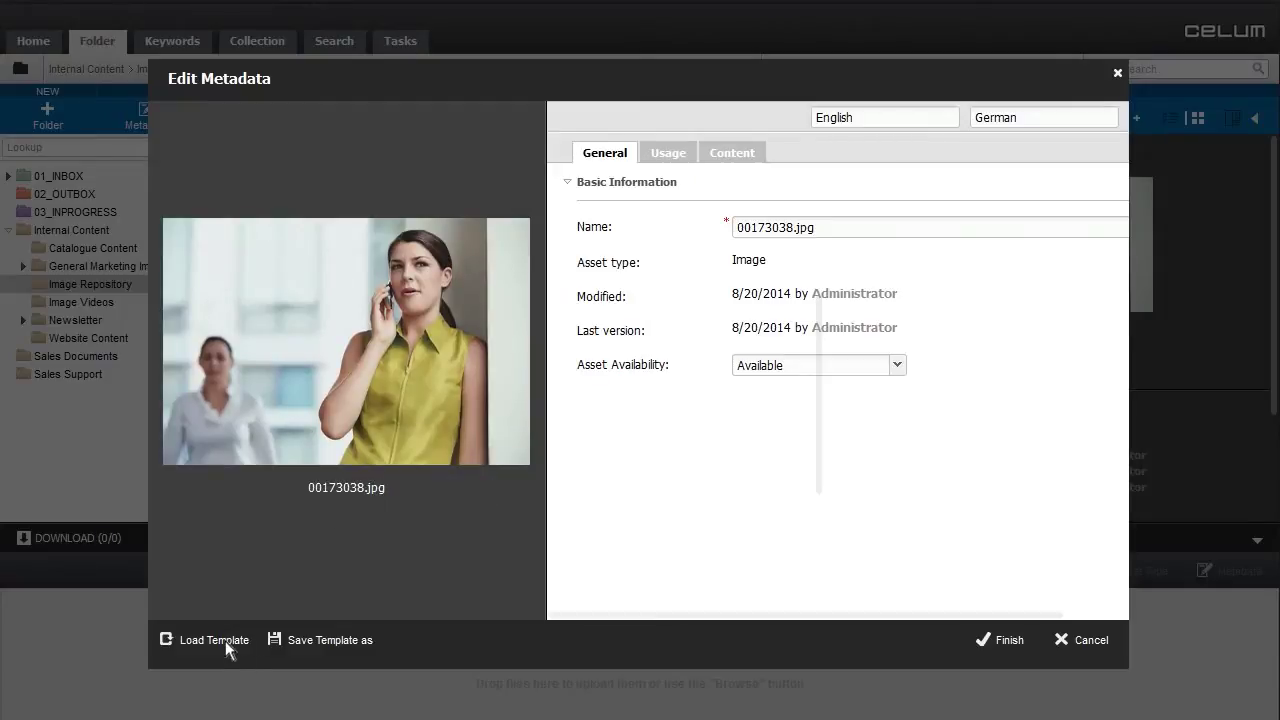
click(225, 641)
click(583, 220)
click(670, 153)
click(744, 154)
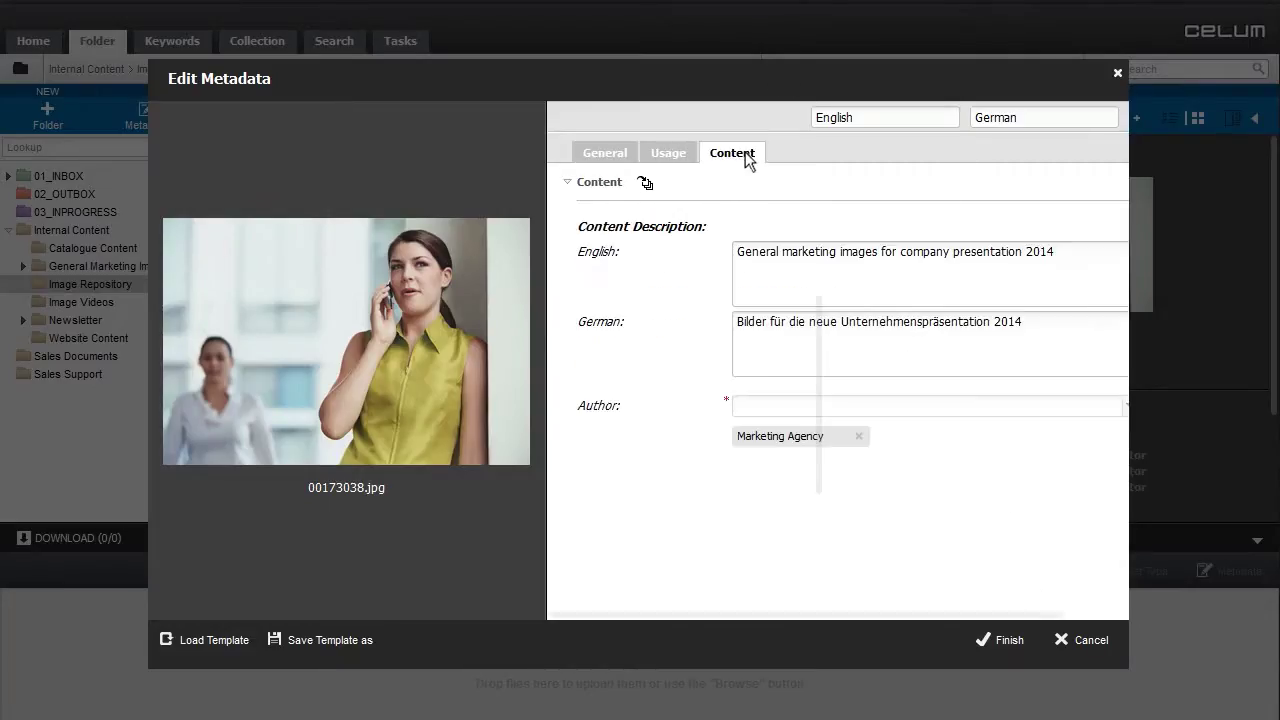
click(995, 640)
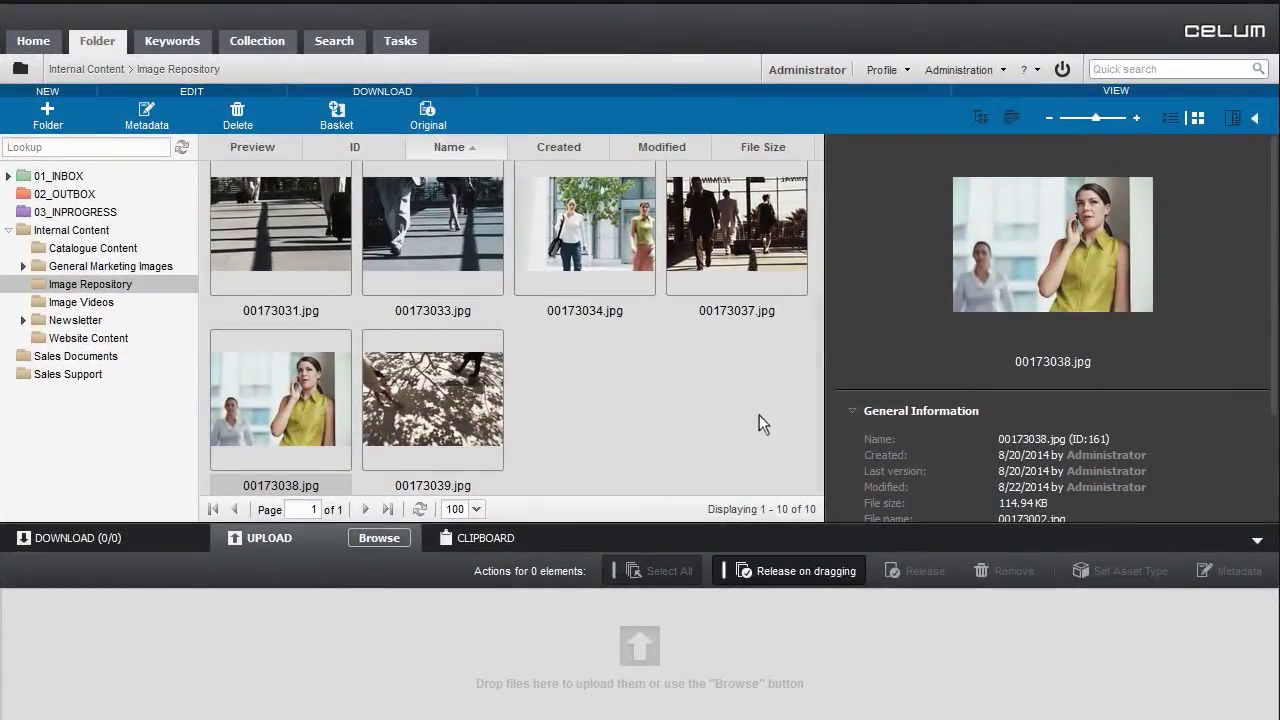
Run a fulltext search for 'company presentation', narrowing 53 assets to 8 images
scroll(759, 415, up, 3)
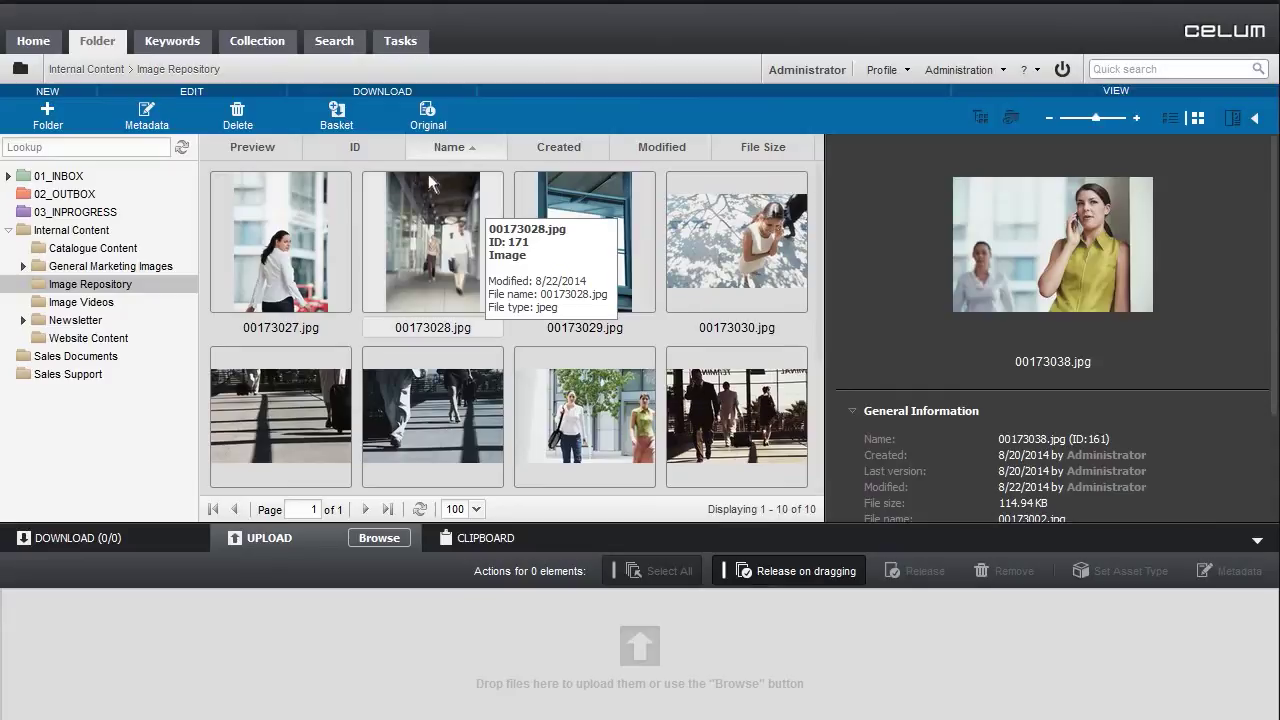
click(336, 42)
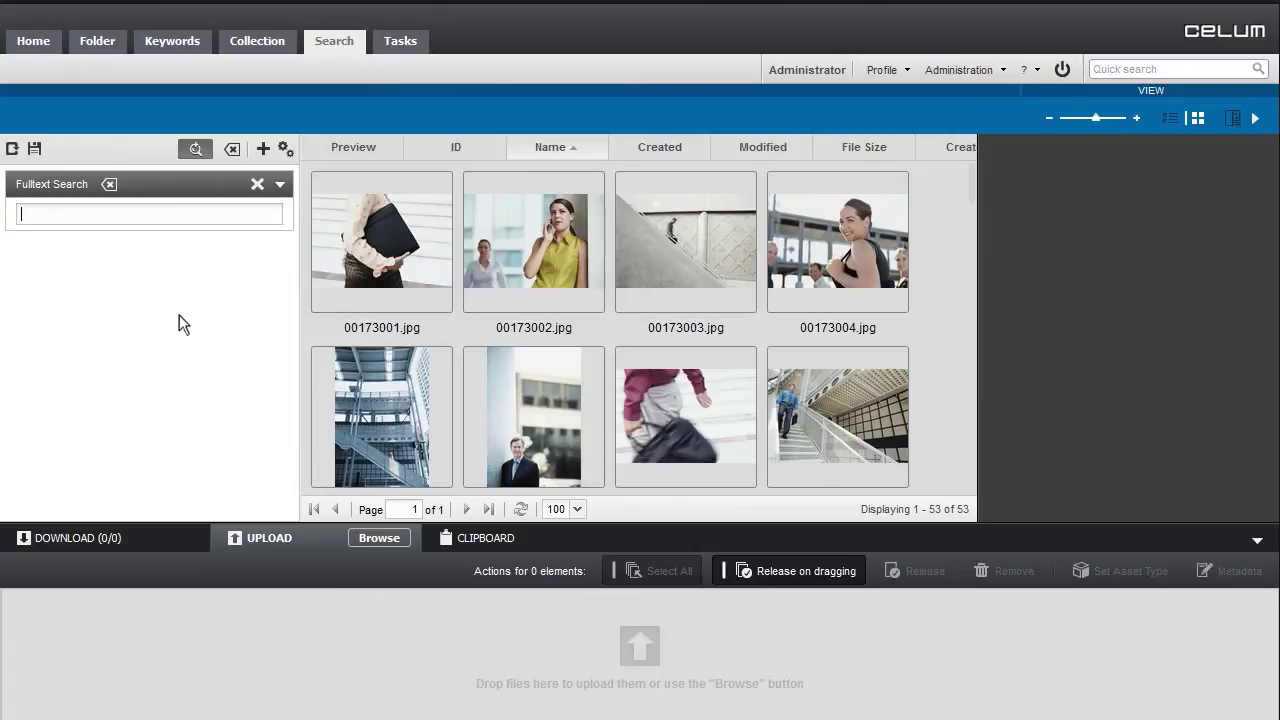
text(company presentation)
key(Return)
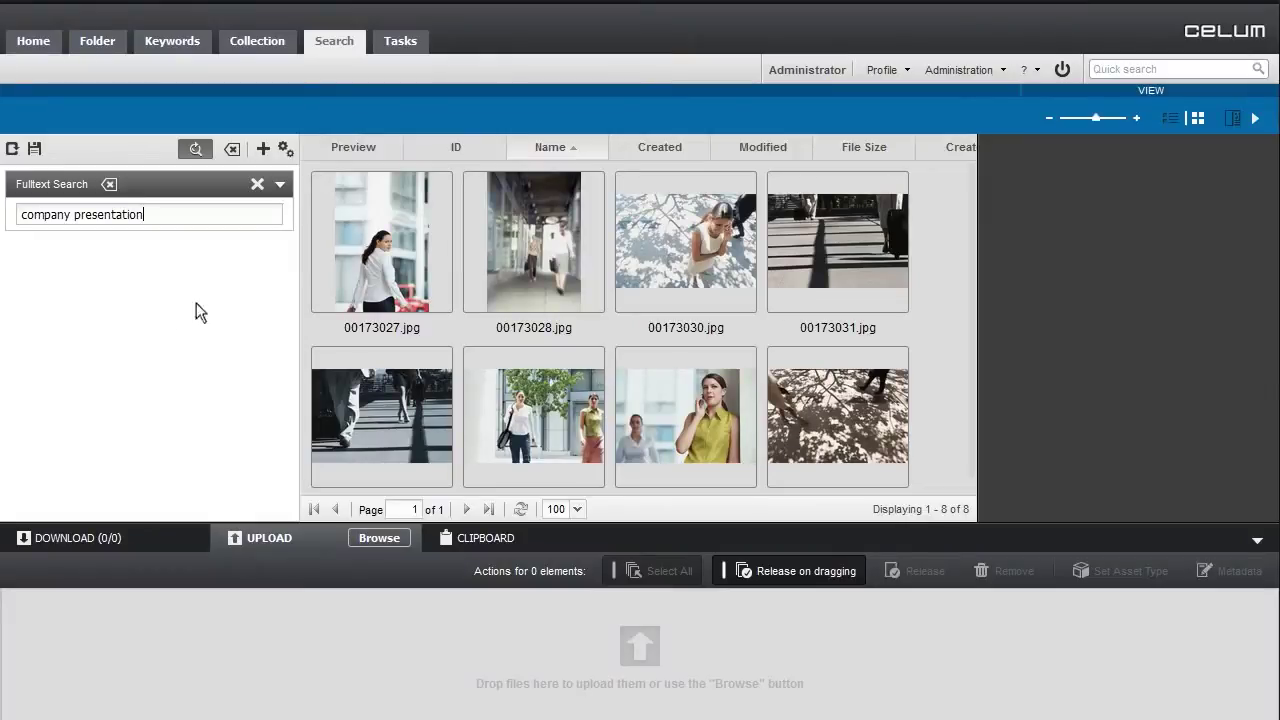
Add an Author filter, keeping English as its language, and set it to Marketing Agency
click(263, 149)
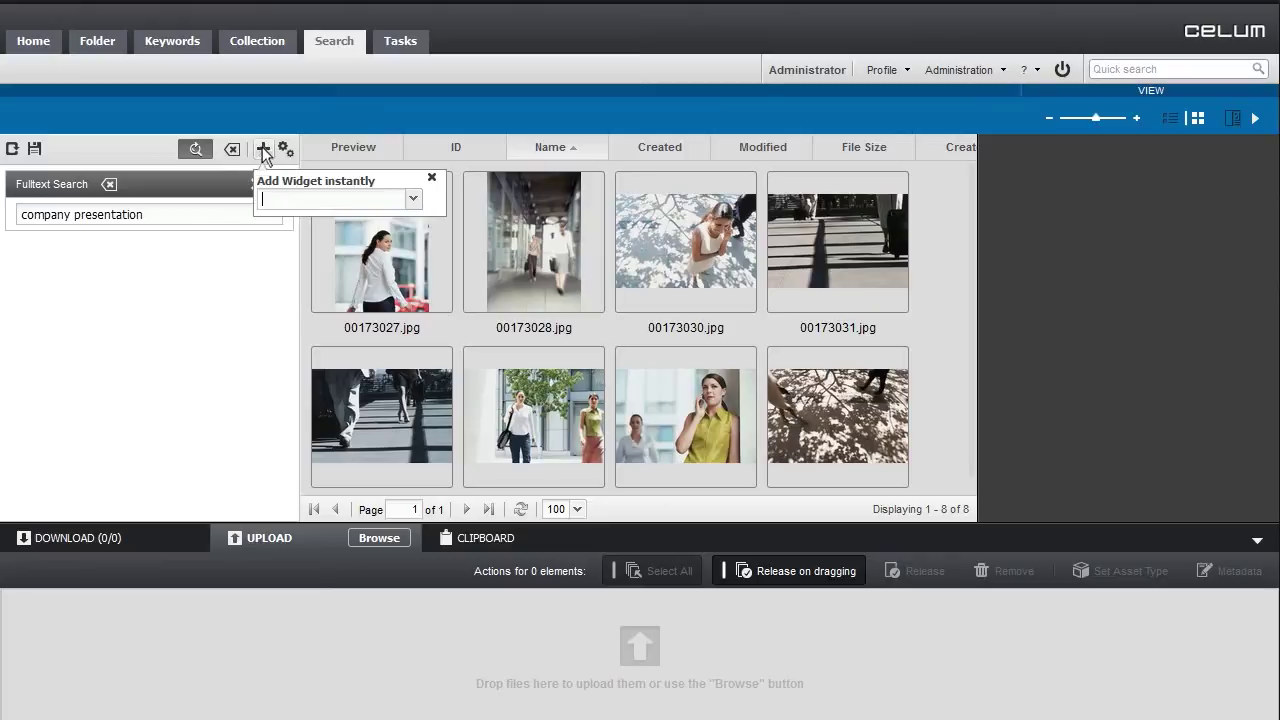
click(413, 201)
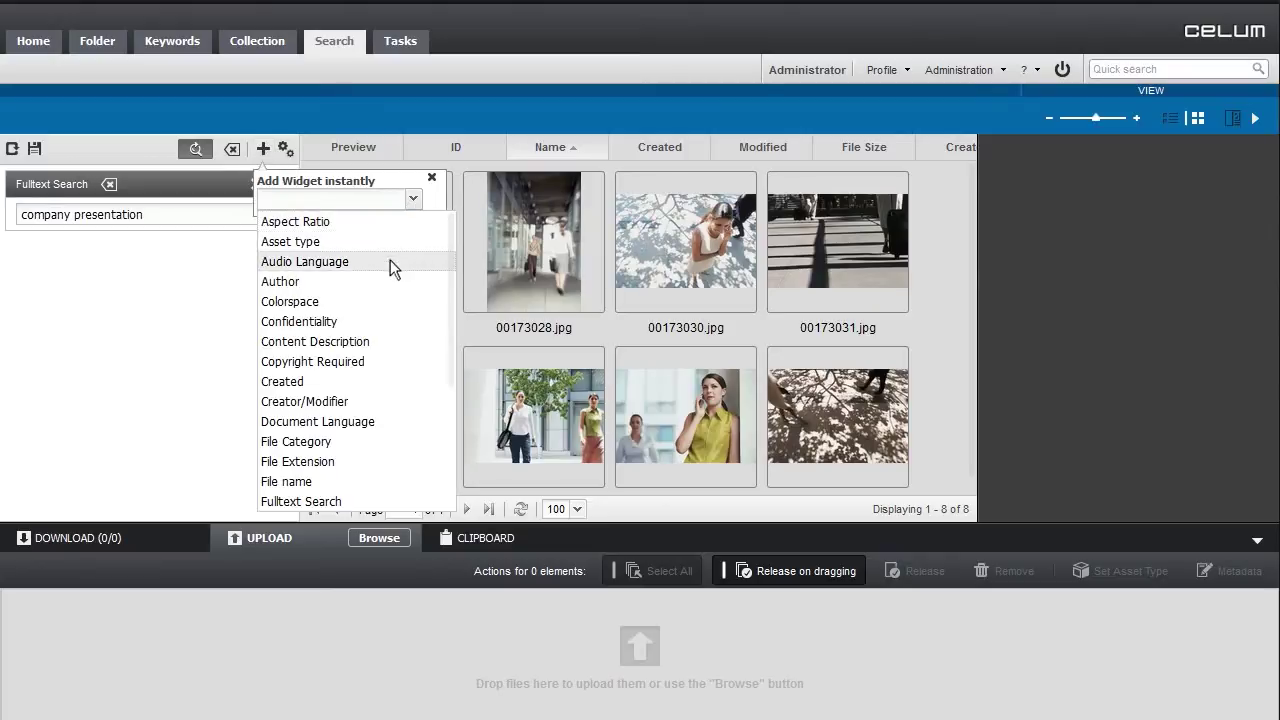
click(309, 283)
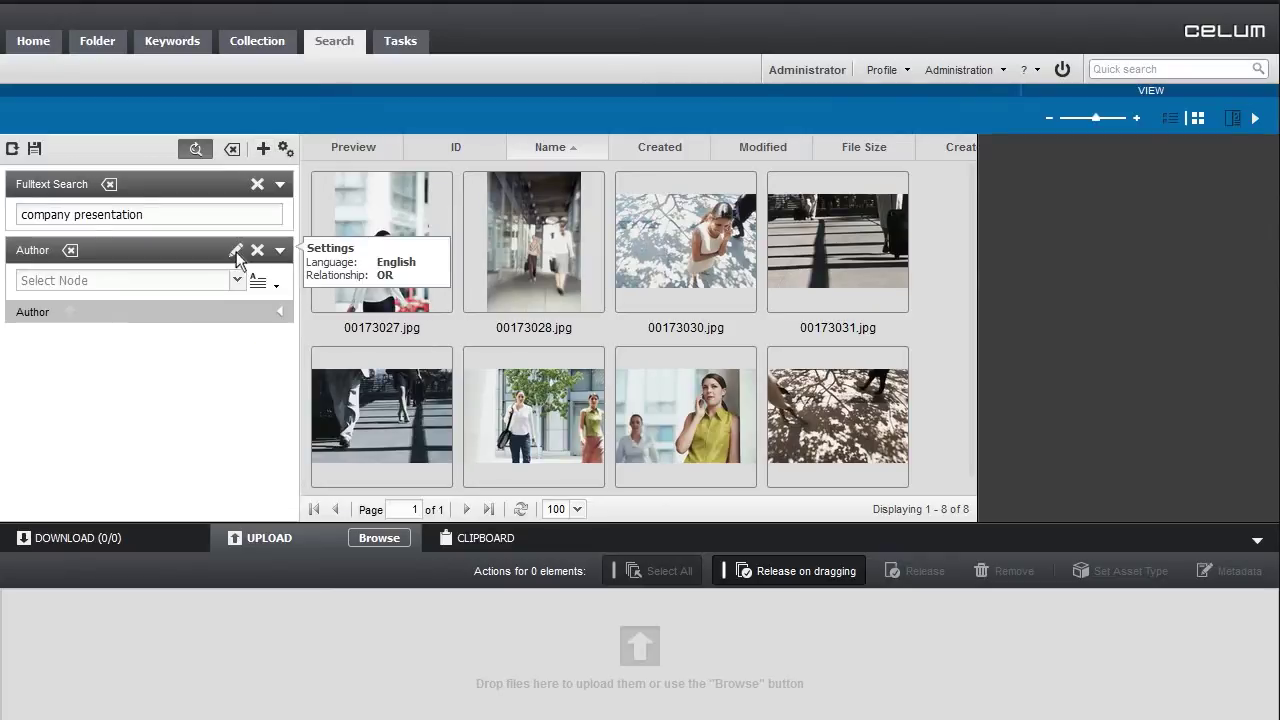
click(236, 252)
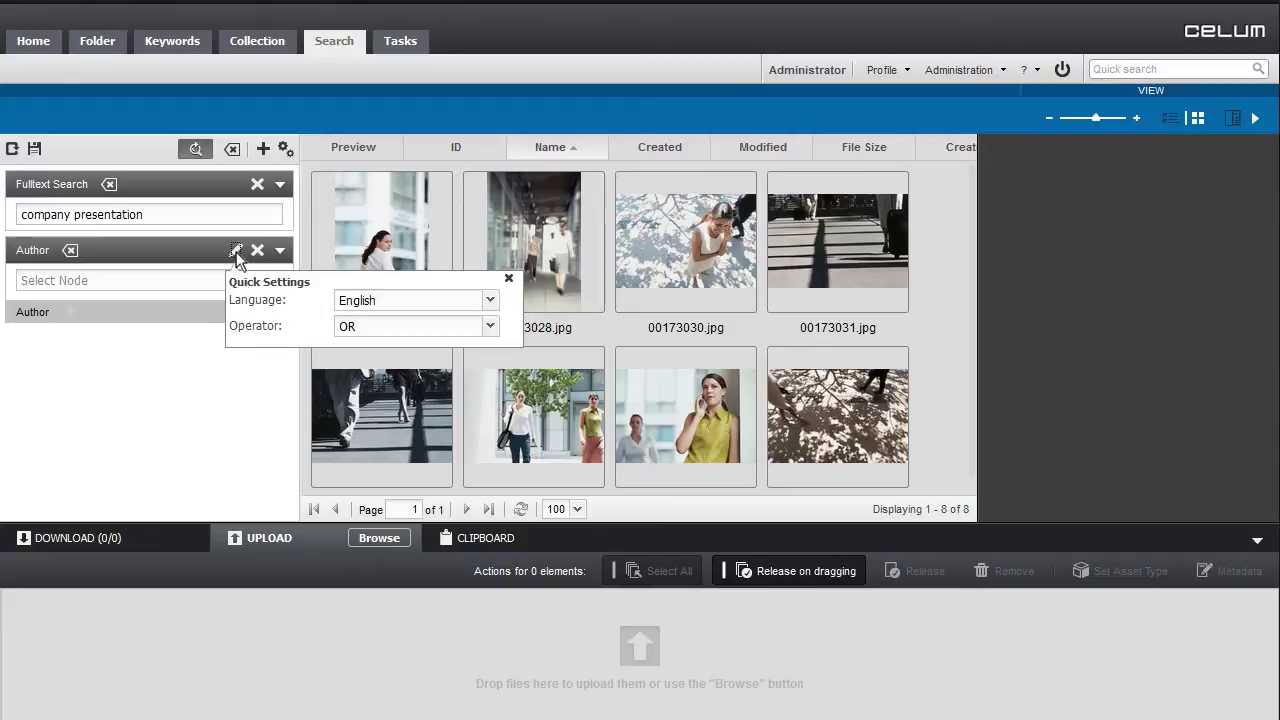
click(490, 300)
click(452, 323)
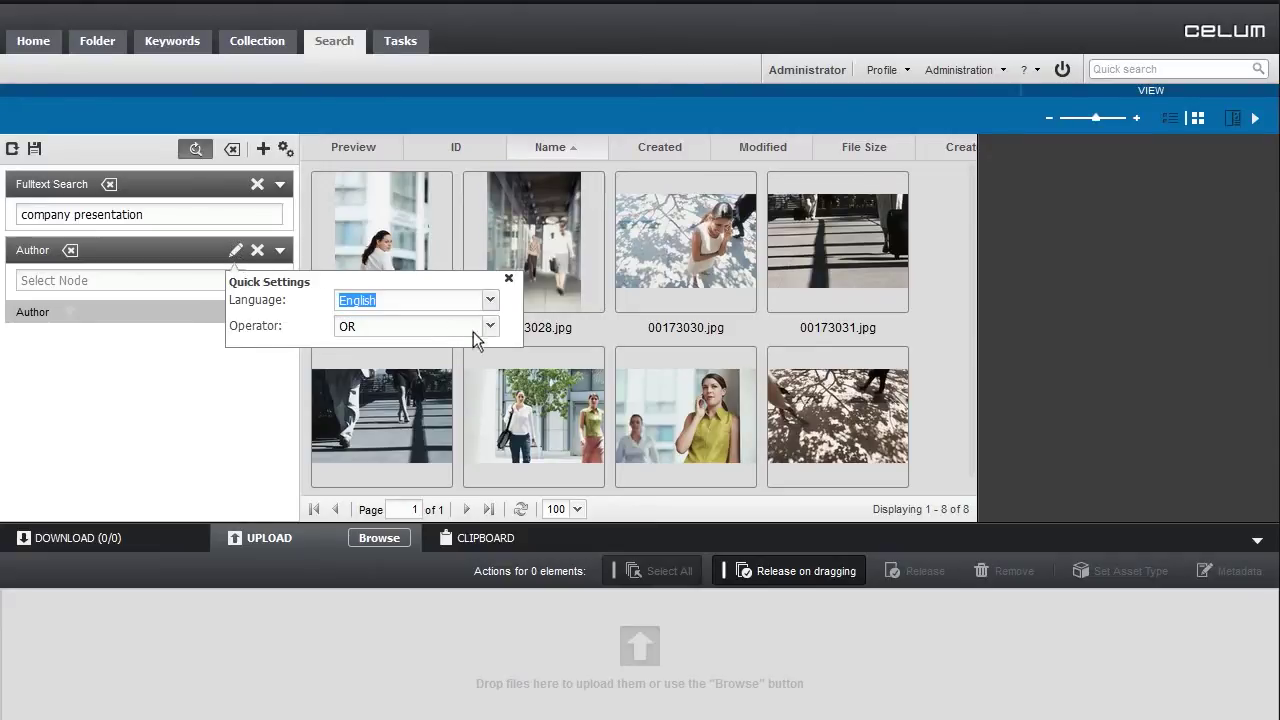
click(510, 281)
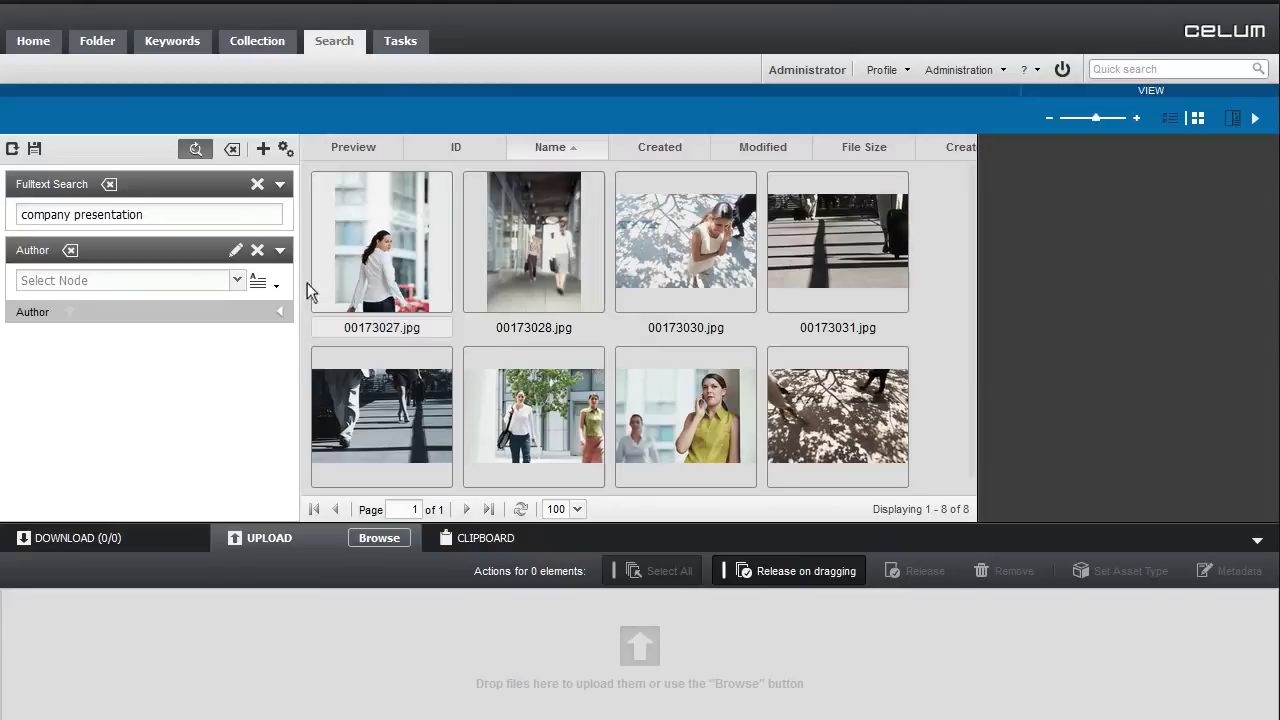
click(236, 283)
click(232, 321)
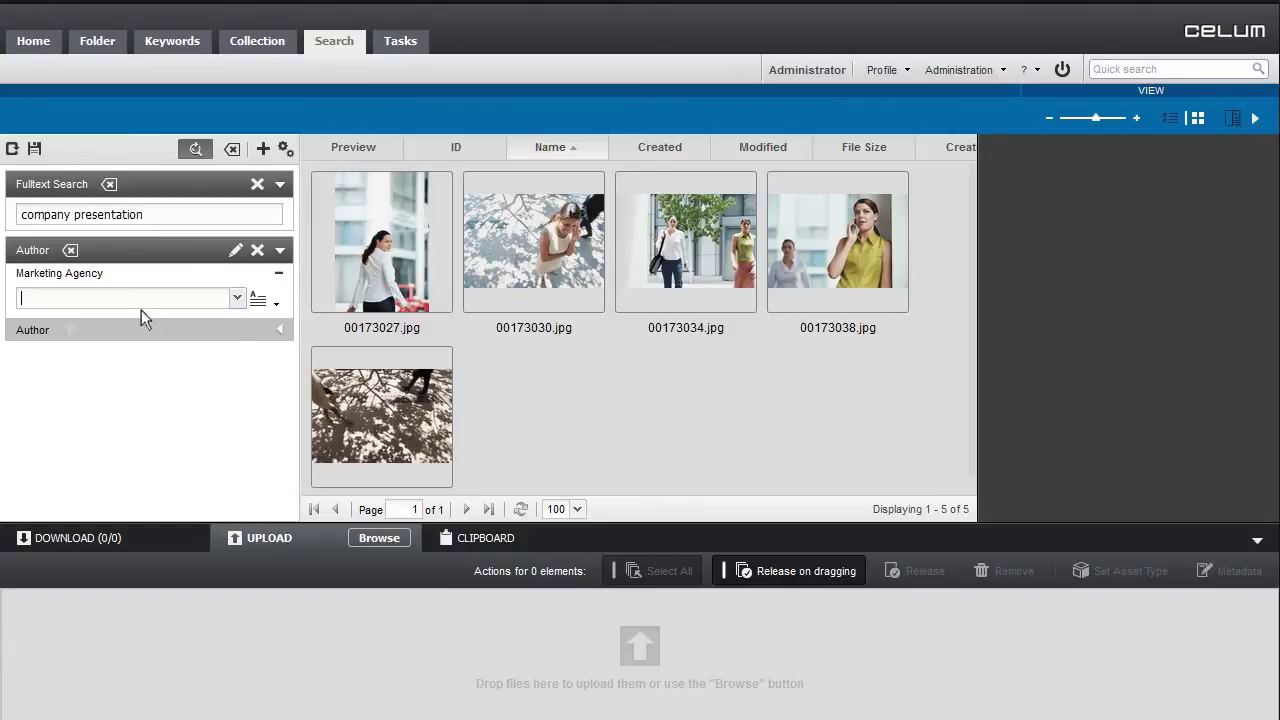
Save the query as 'company presentaton - extern' with its 2014 external-agencies description and confirm it's listed
click(34, 148)
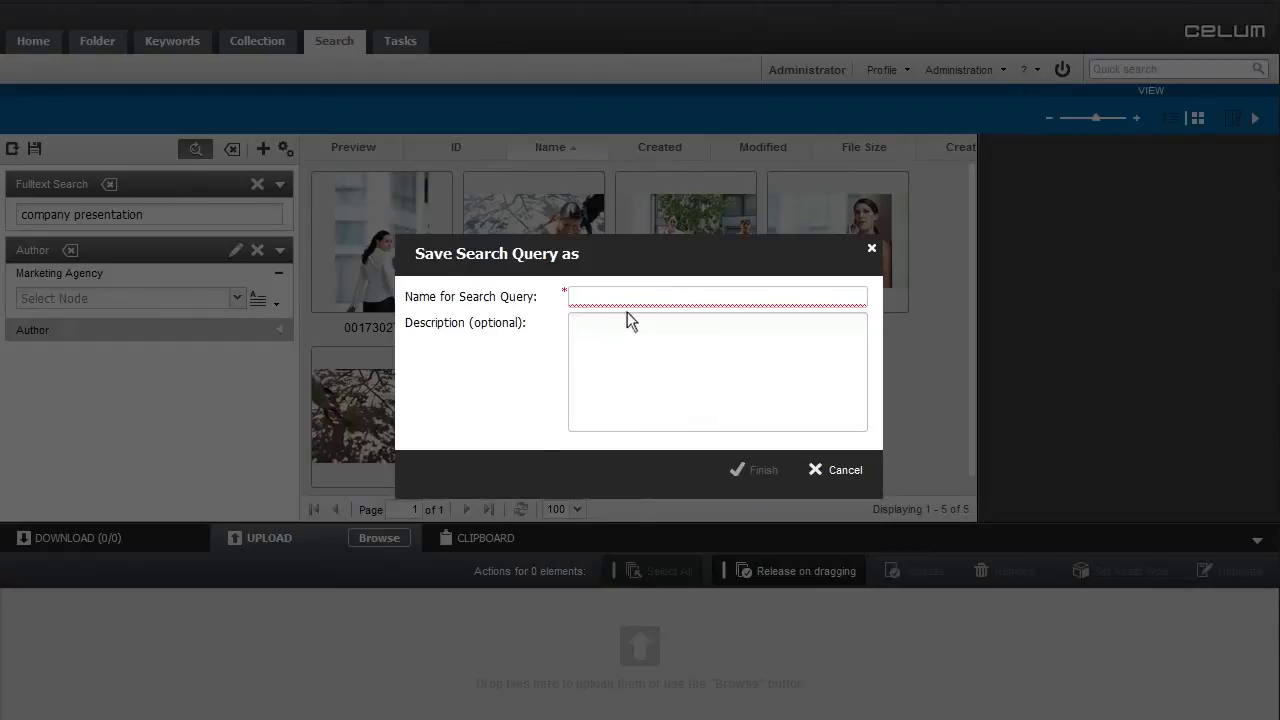
click(641, 296)
text(company presentaton - extern)
key(Tab)
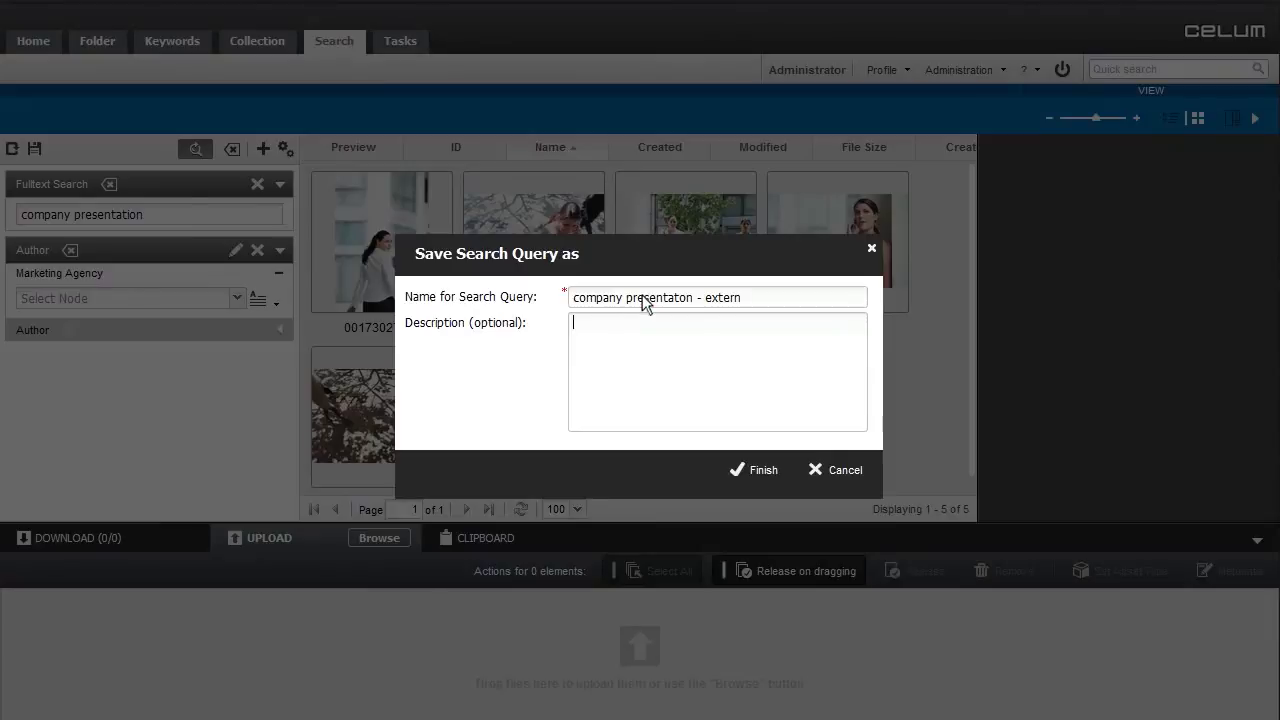
text(All images for the company presentation 2014 produced by external agencies)
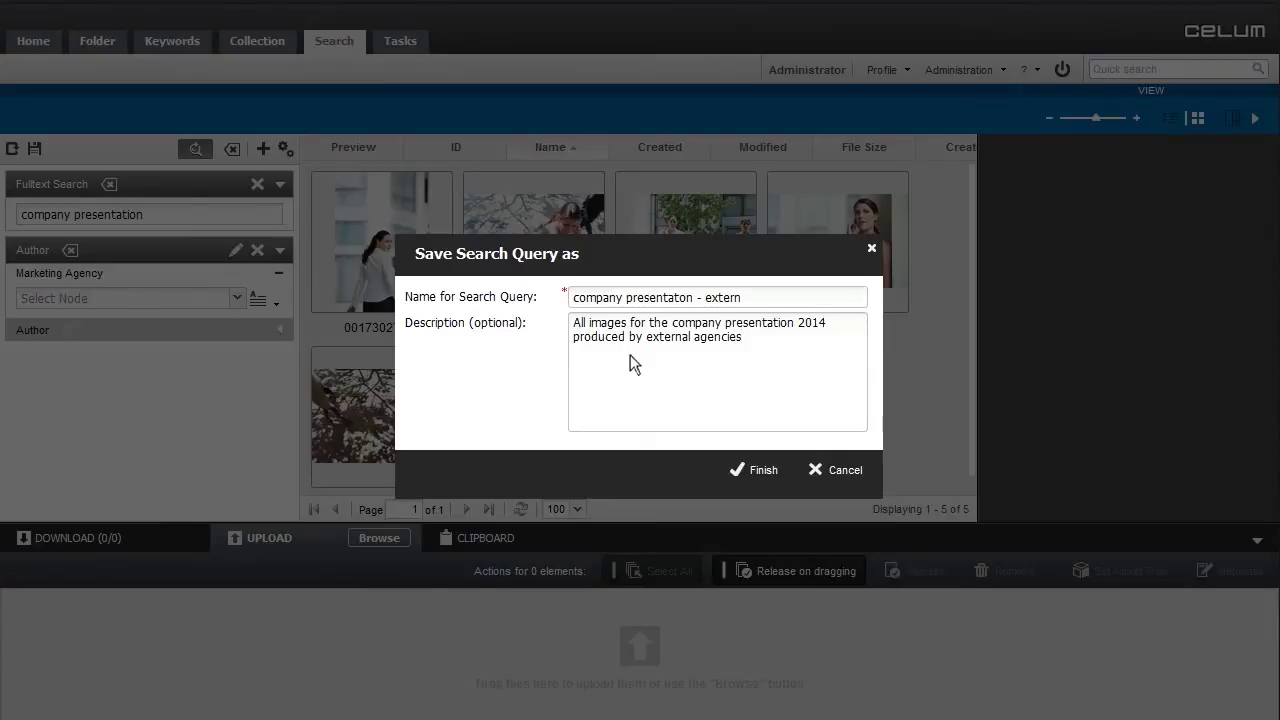
click(750, 472)
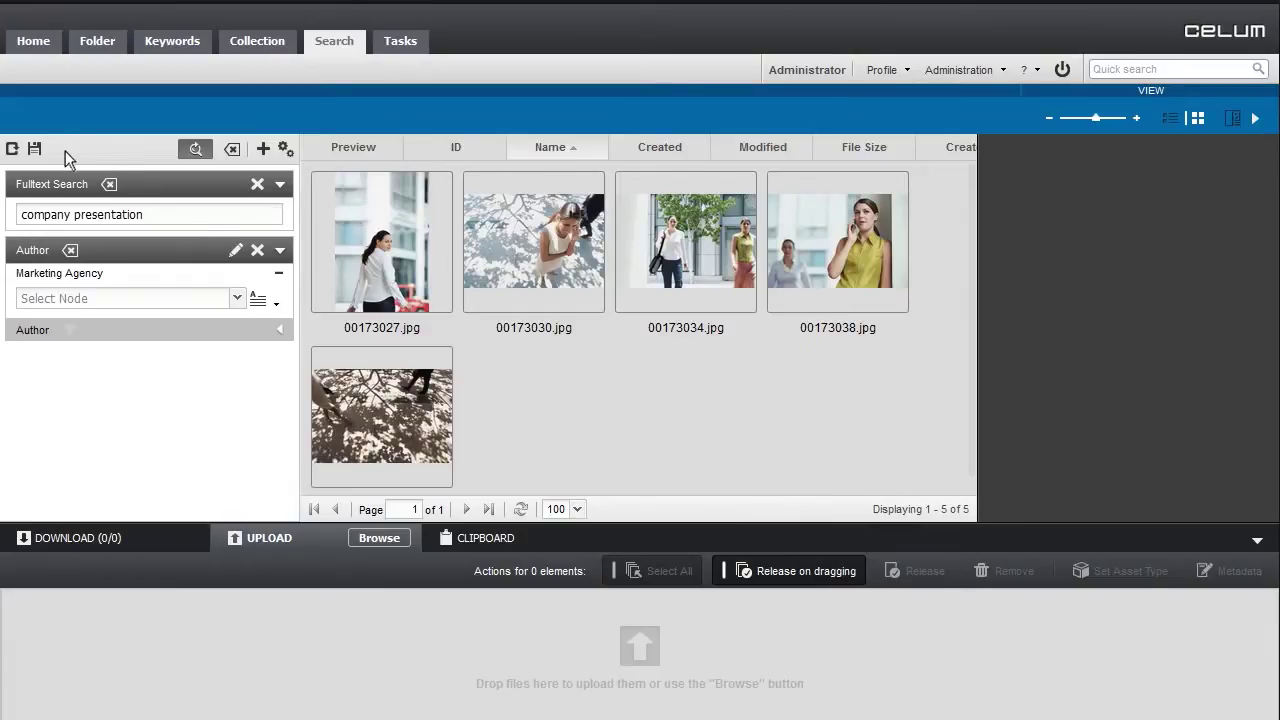
click(12, 150)
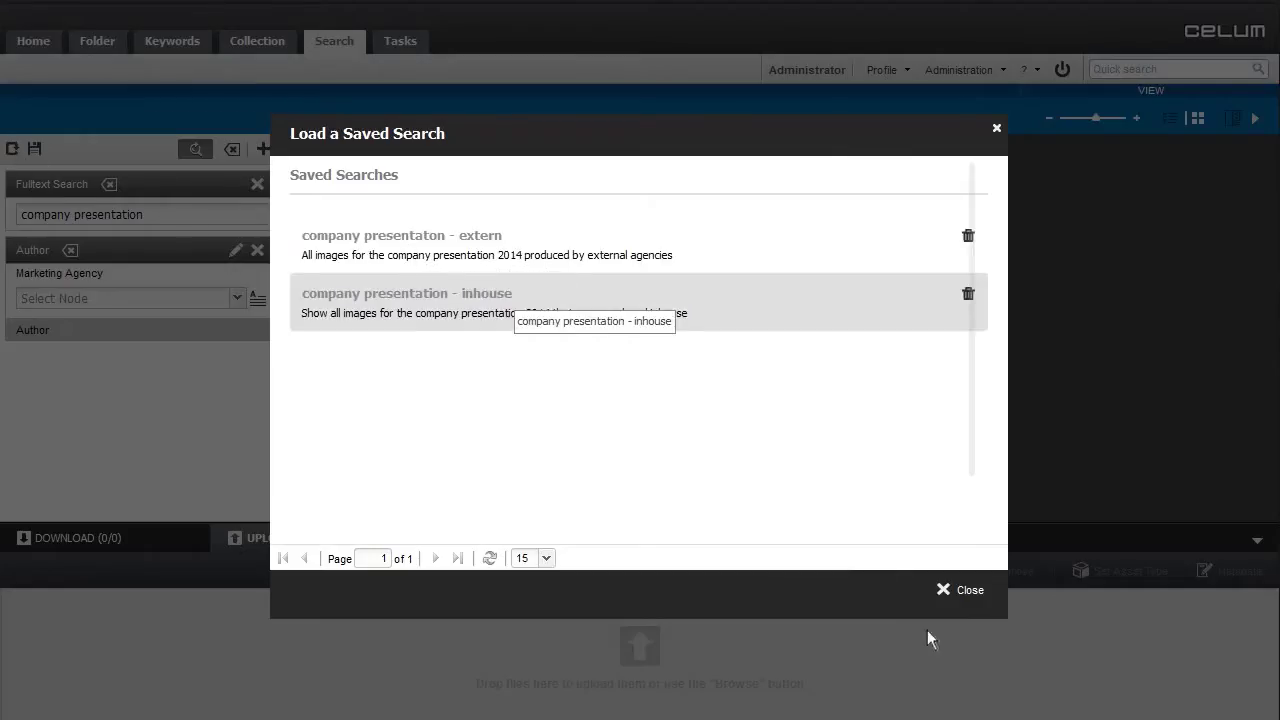
click(942, 590)
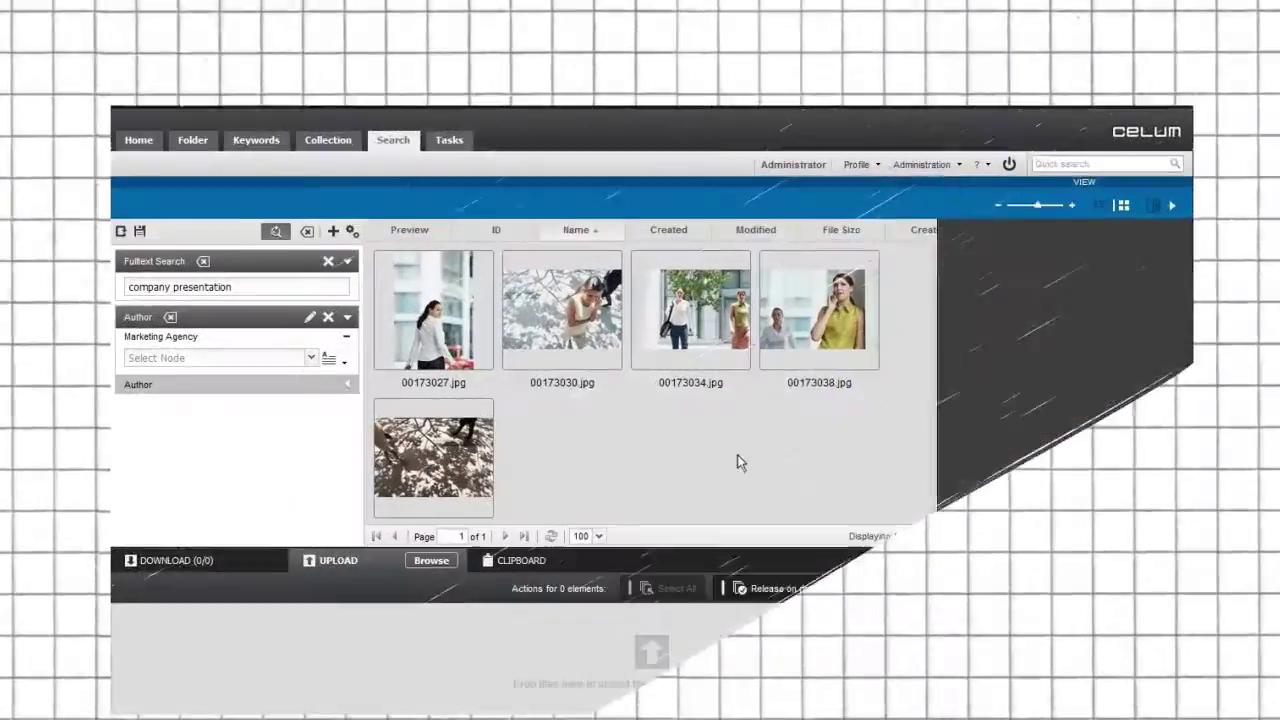
Download the original 00173027.jpg and view it in Windows Photo Viewer
mouse_move(426, 347)
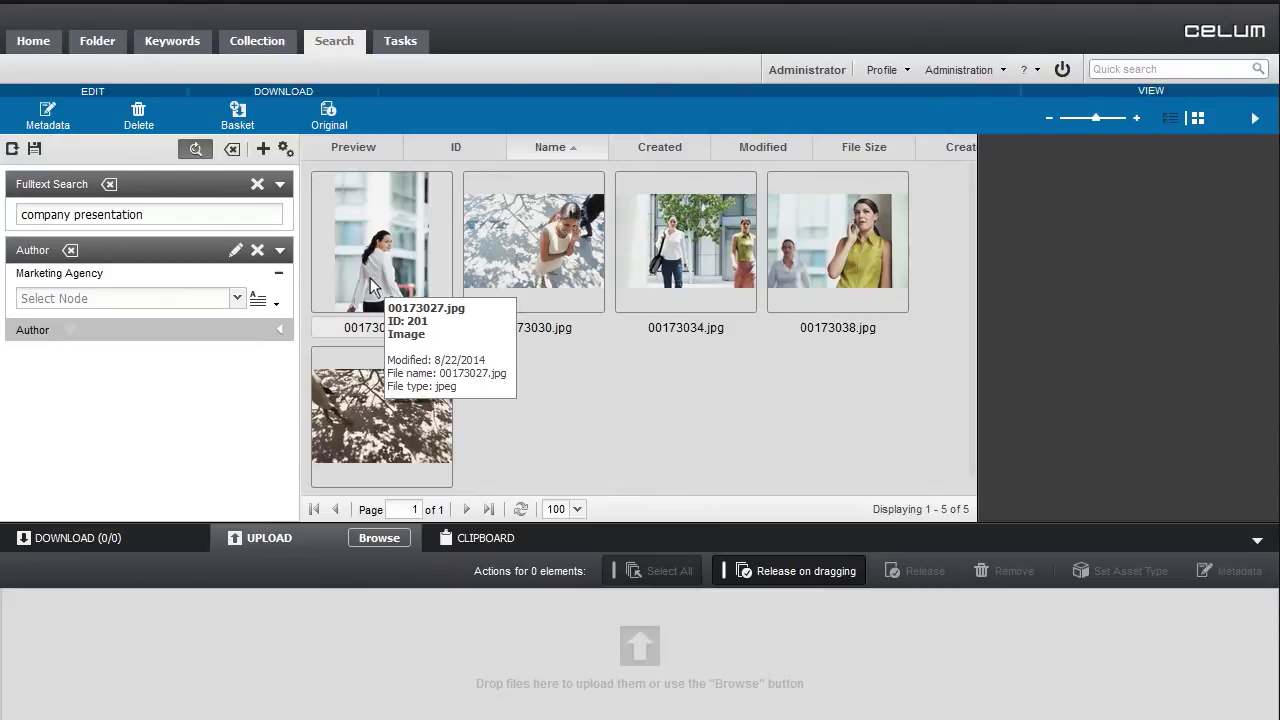
click(371, 281)
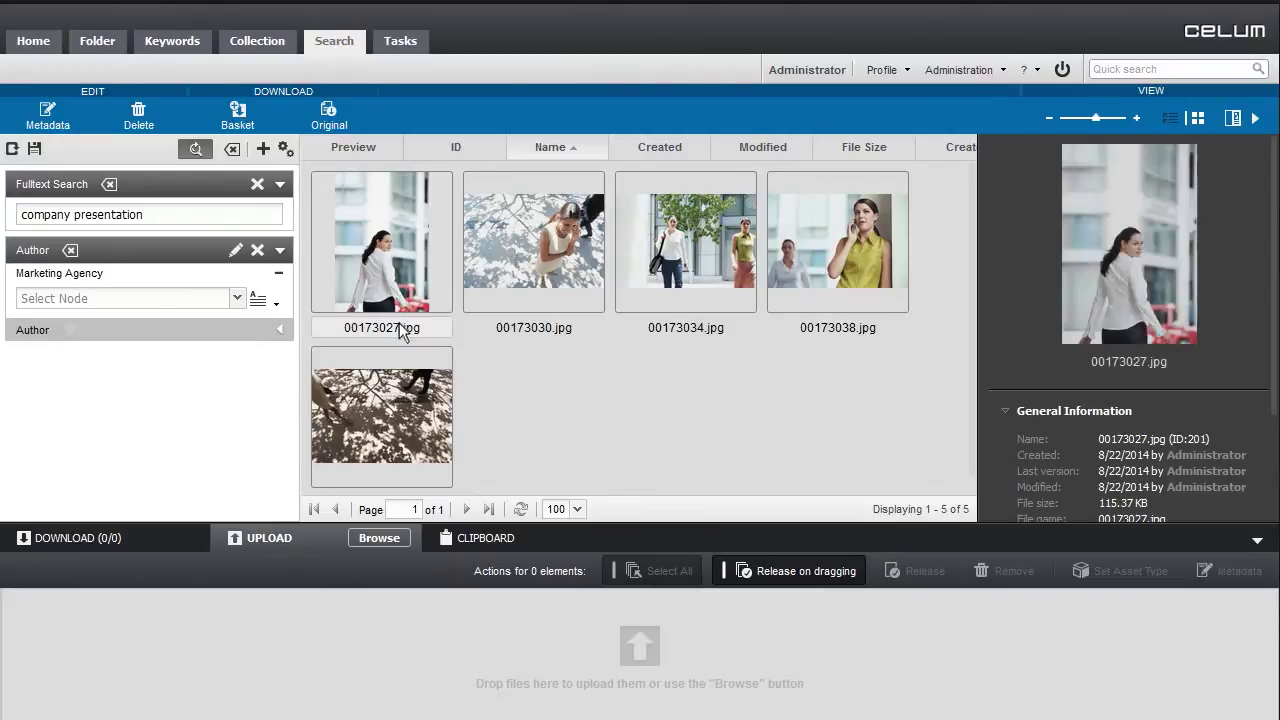
click(333, 120)
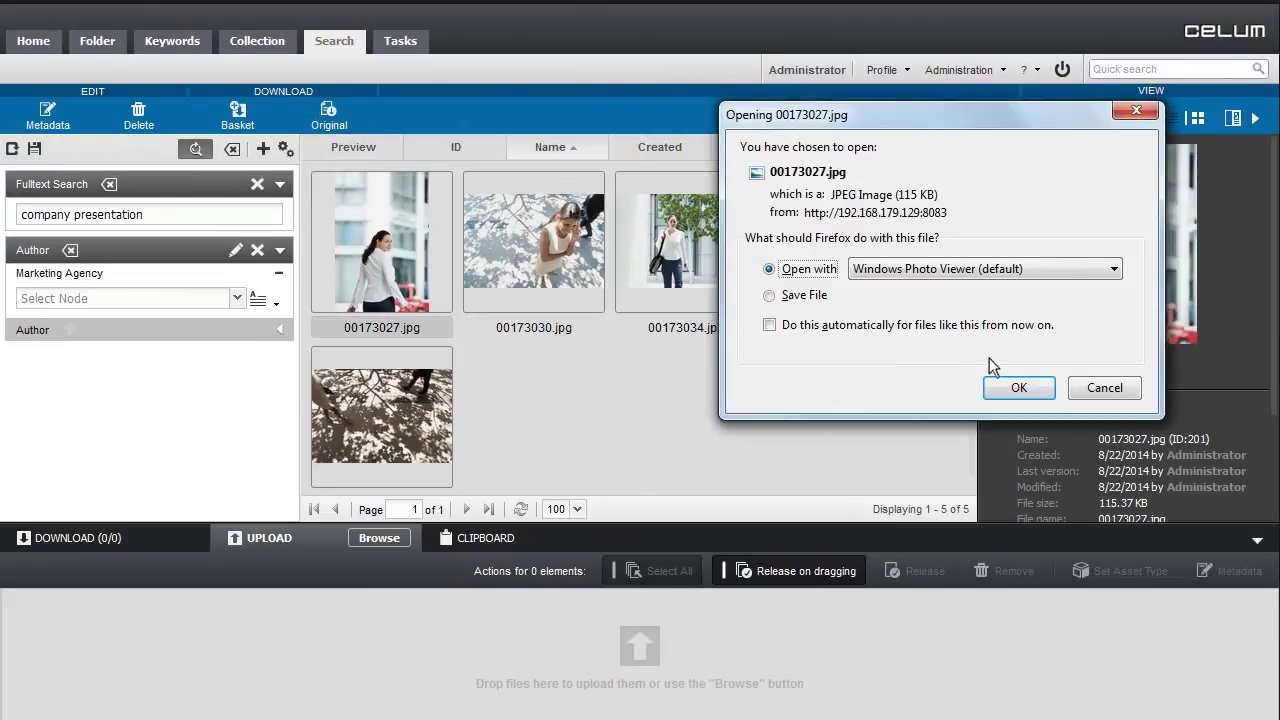
click(1008, 389)
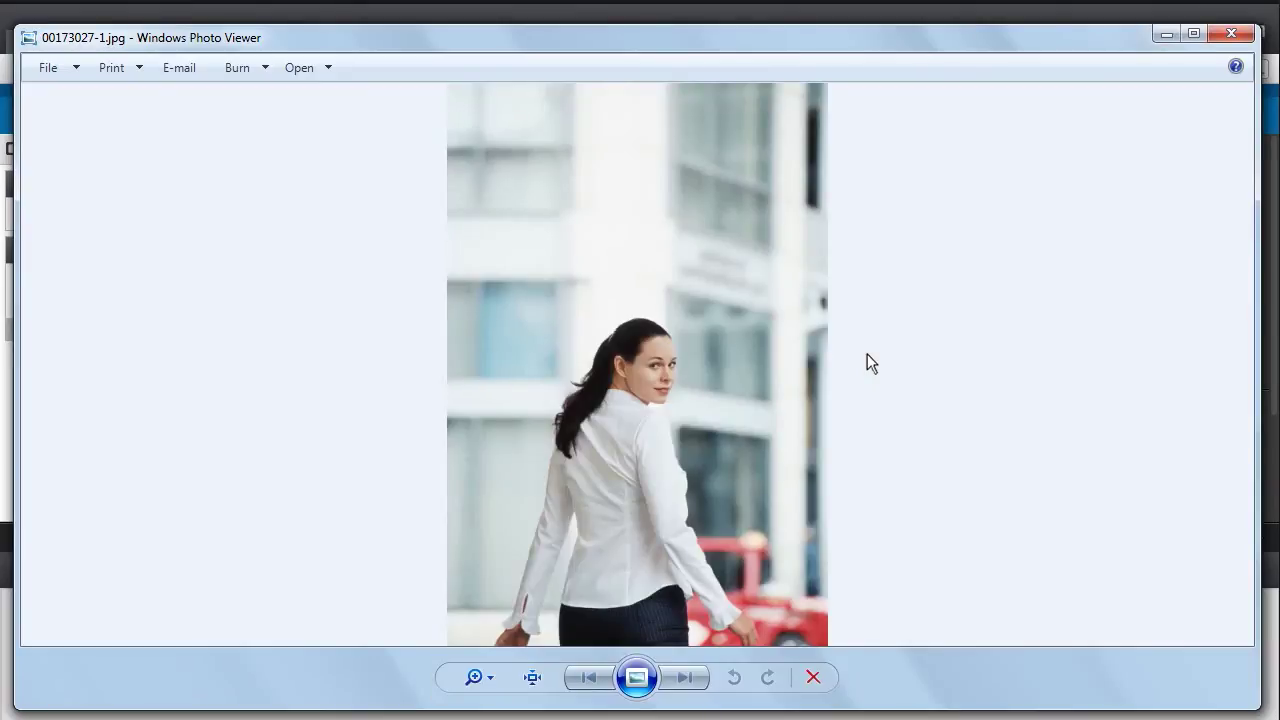
click(1231, 33)
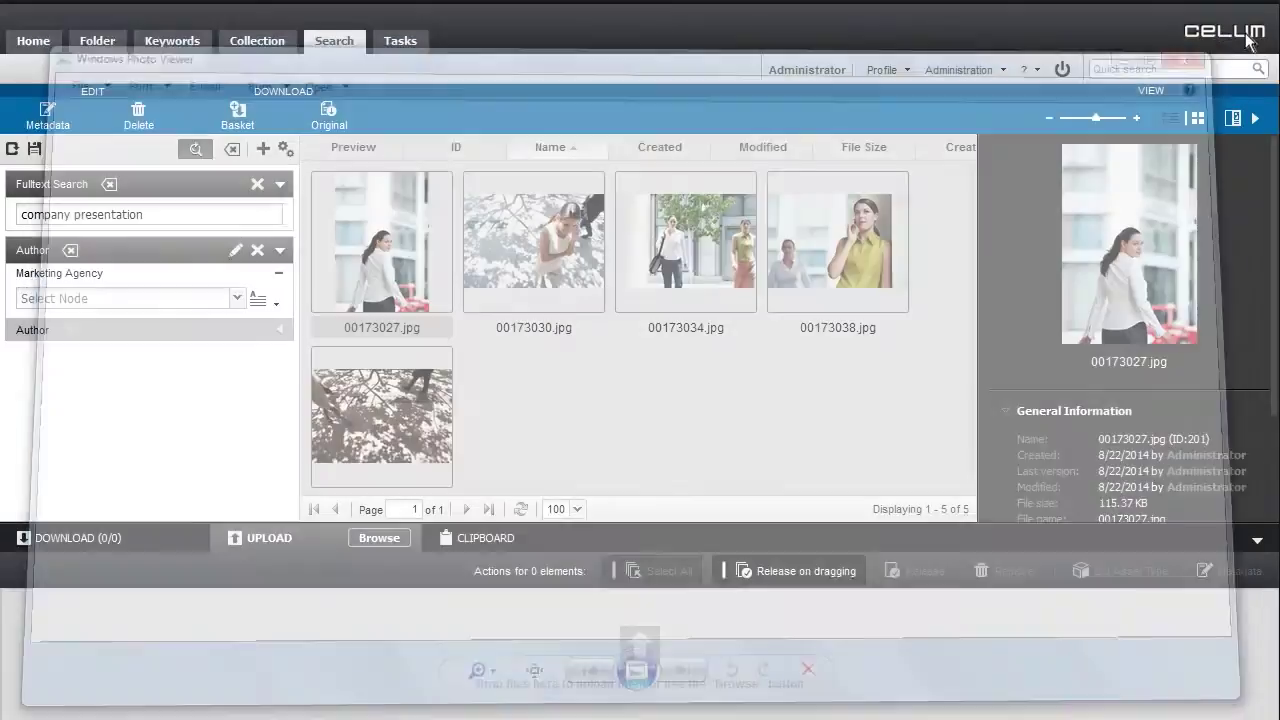
Select all five result images, including 00173030, 00173034, 00173038 and 00173039, and queue them for download
scroll(568, 405, down, 1)
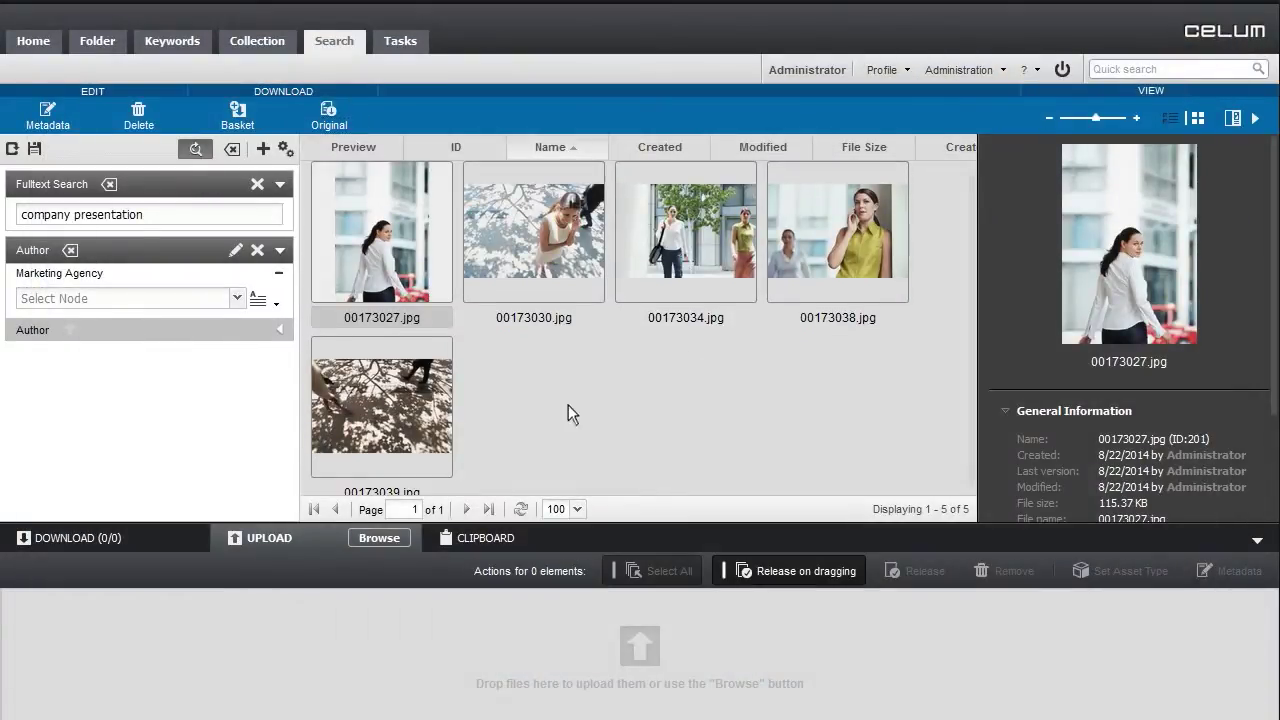
click(192, 532)
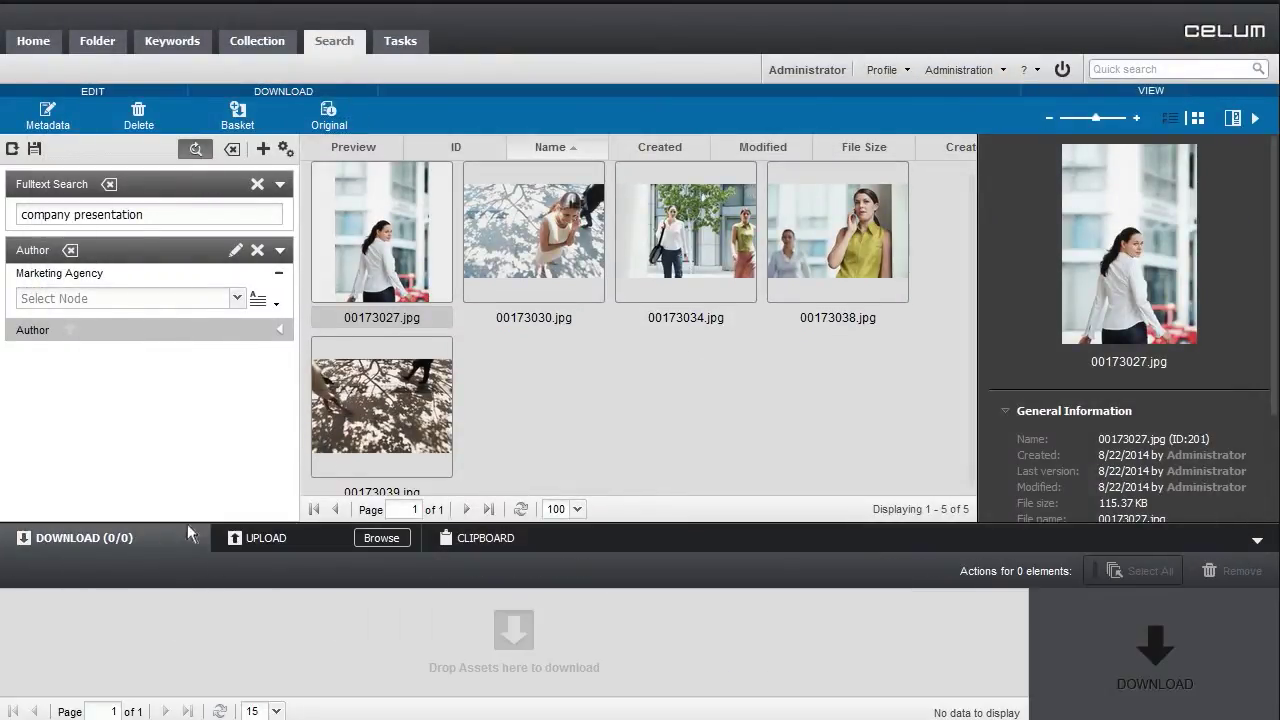
ctrl+click(545, 319)
ctrl+click(700, 318)
ctrl+click(776, 322)
ctrl+click(445, 445)
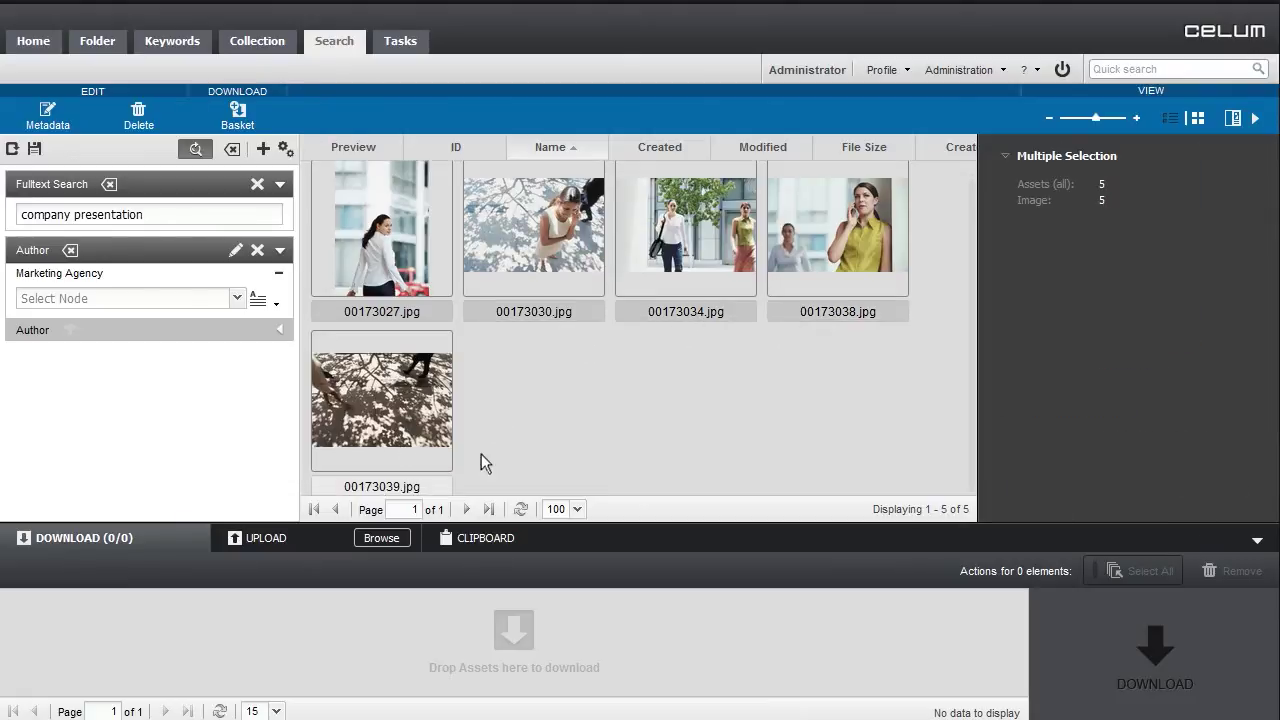
drag(565, 270, 505, 625)
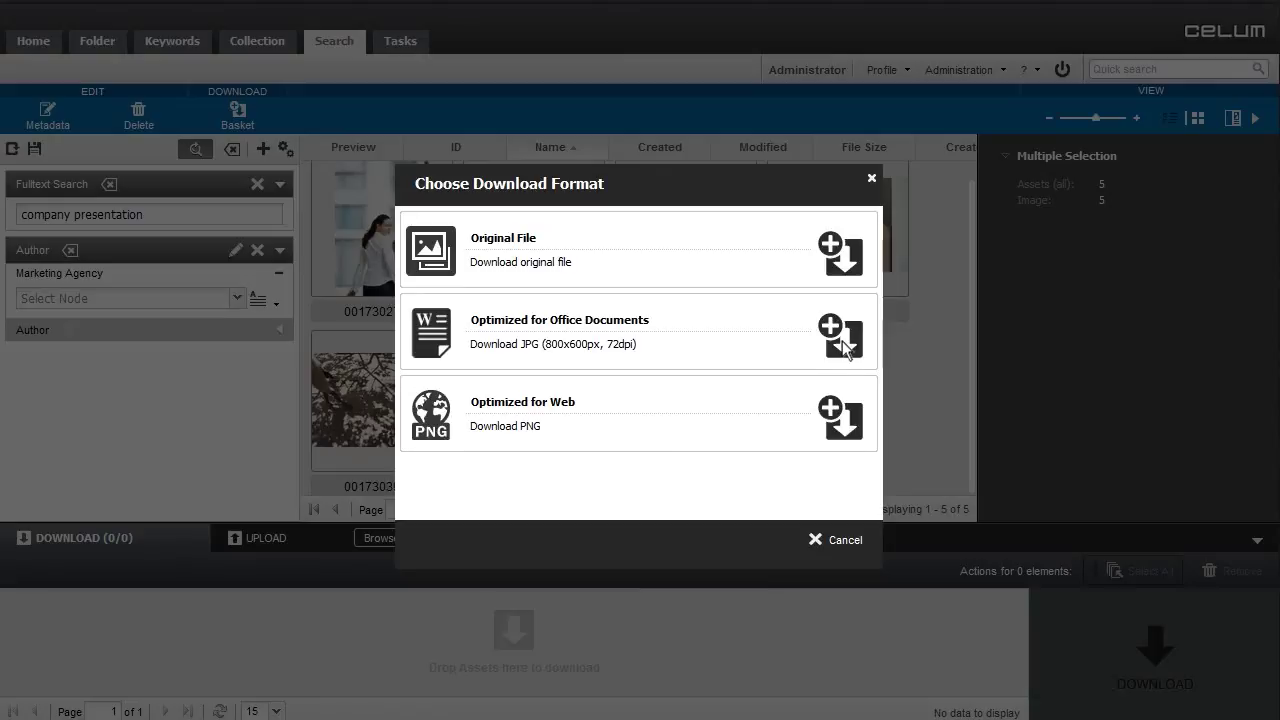
Convert them to Optimized for Office Documents JPGs and save the zip 2014-08-22_10-18-47.zip
click(842, 341)
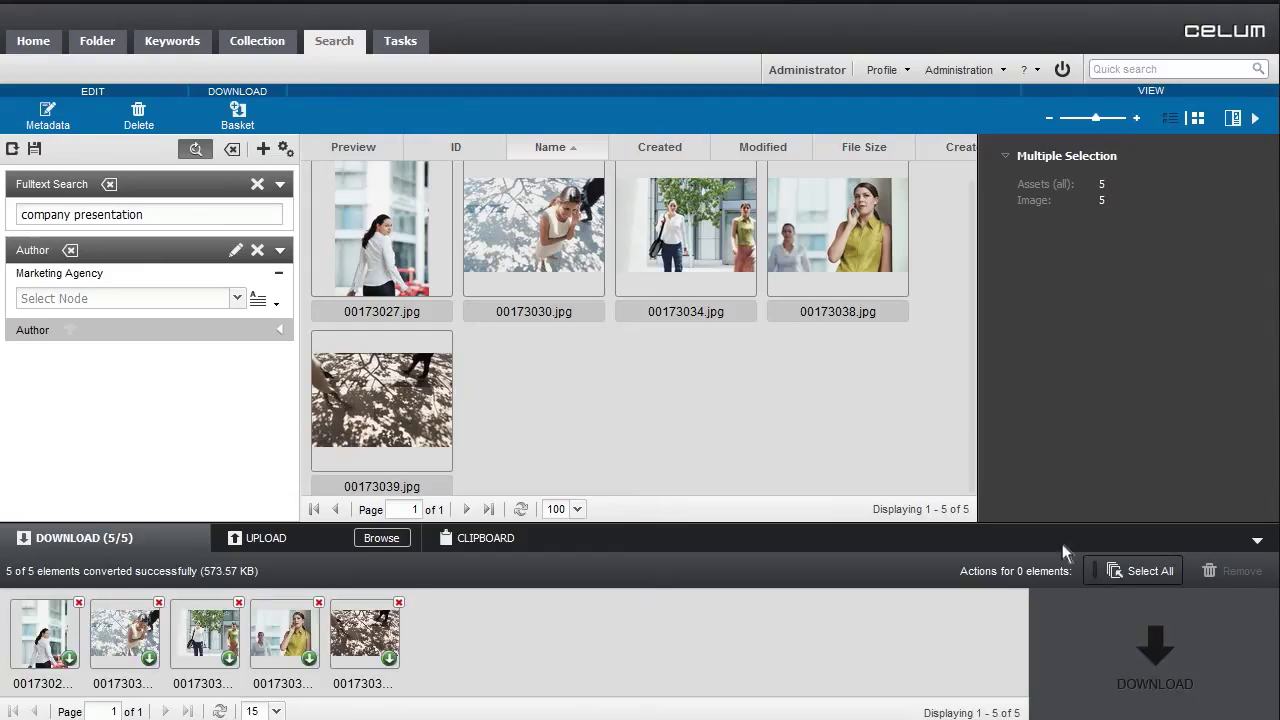
click(1152, 648)
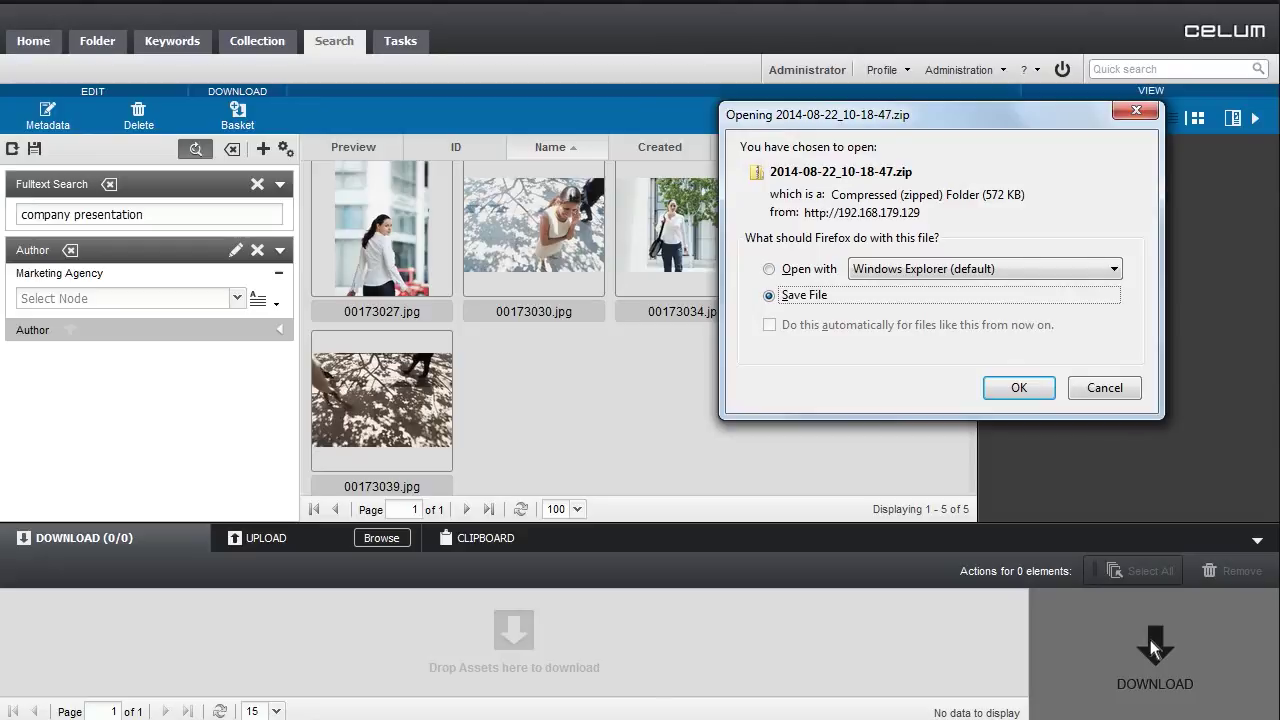
click(1043, 386)
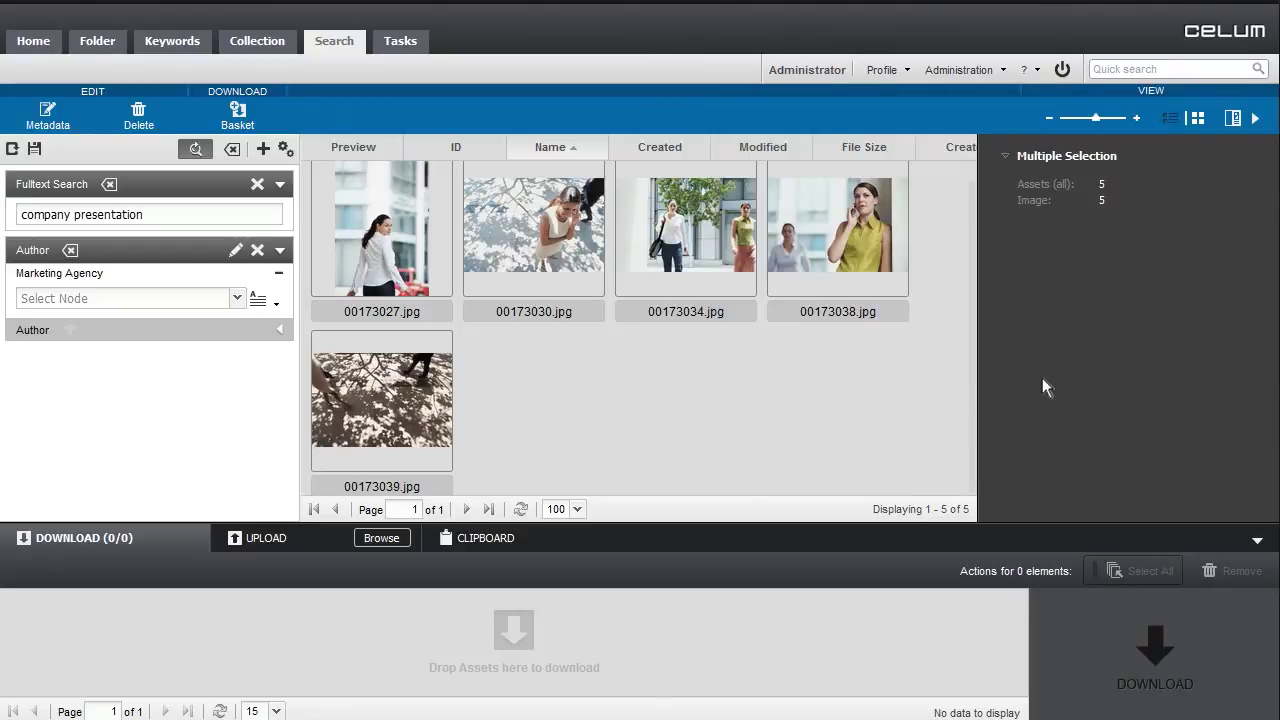